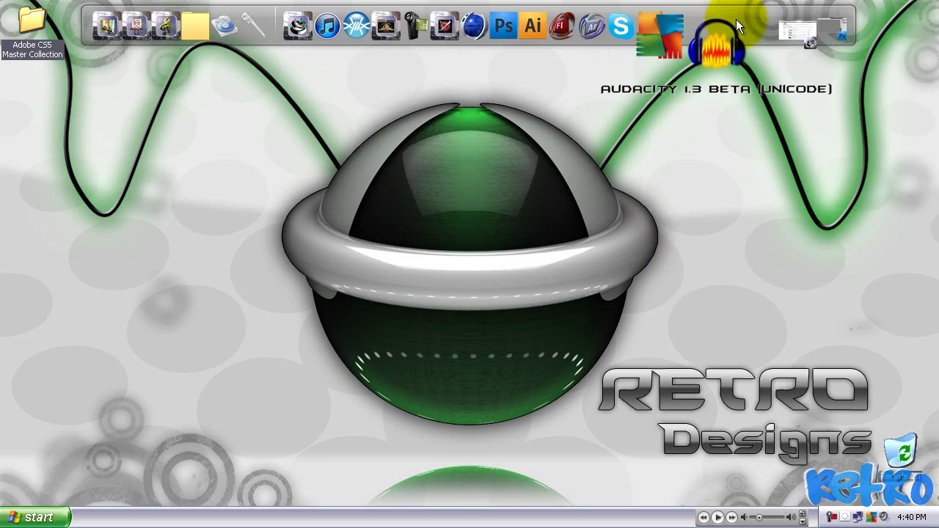
Return to Chrome, go to My Channel from the account menu, and scroll down the uploads list
left_click(753, 39)
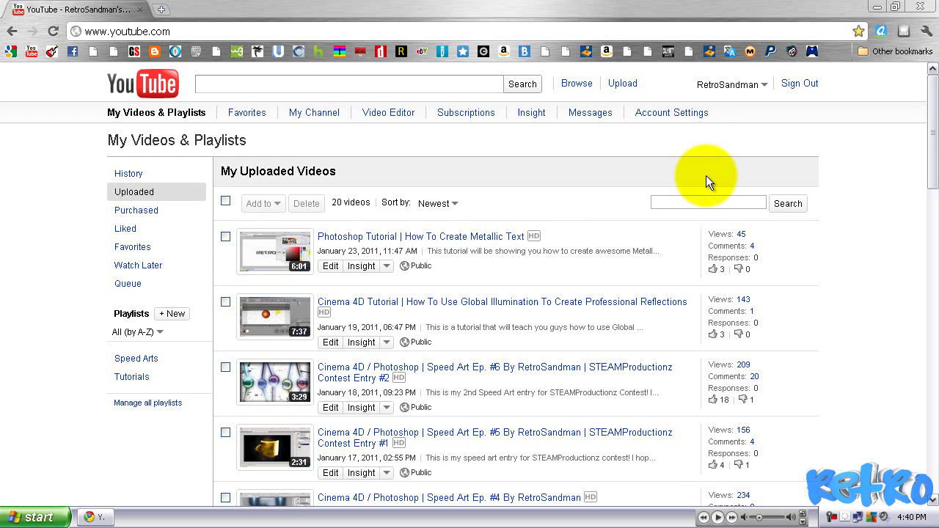
left_click(731, 85)
left_click(684, 105)
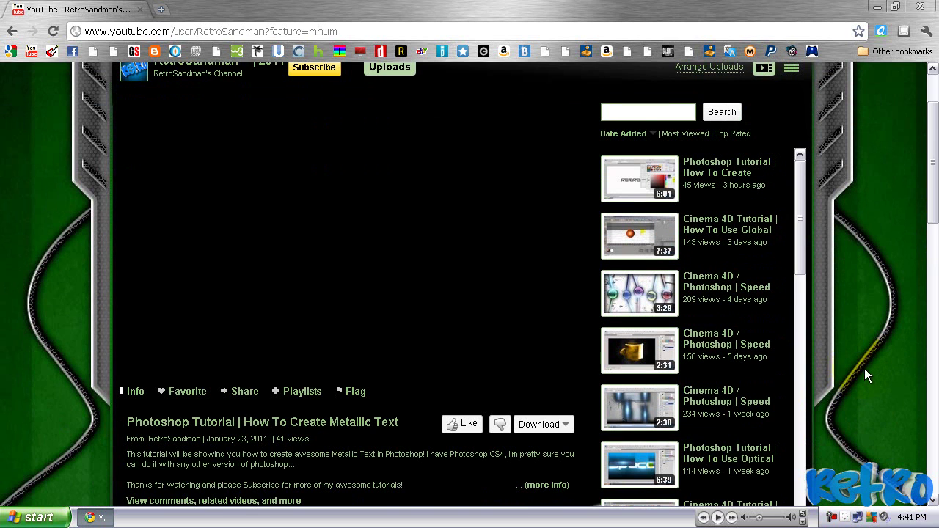
scroll(860, 361, "down", 1)
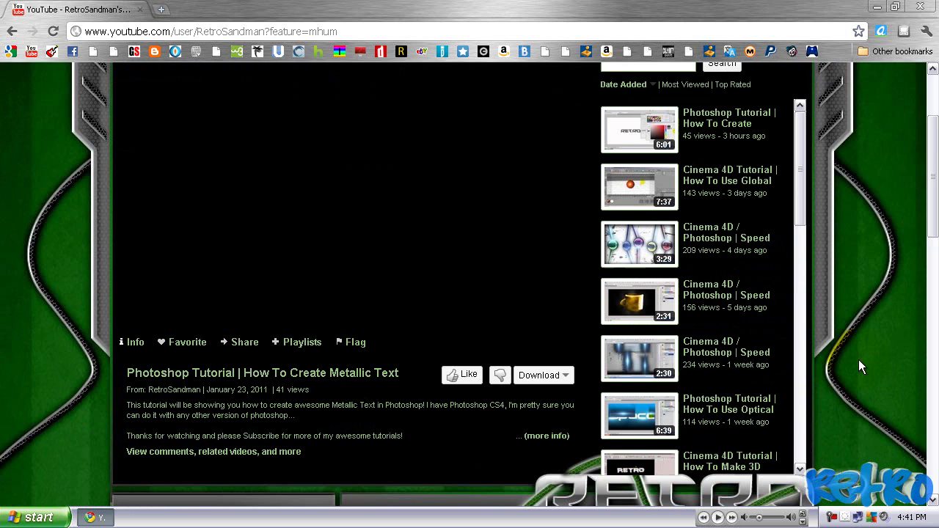
scroll(860, 367, "down", 1)
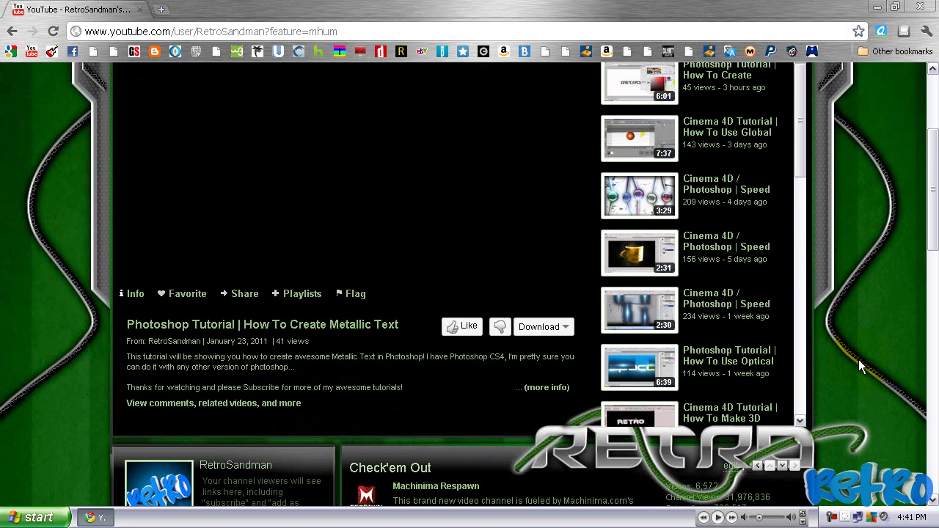
scroll(860, 363, "down", 1)
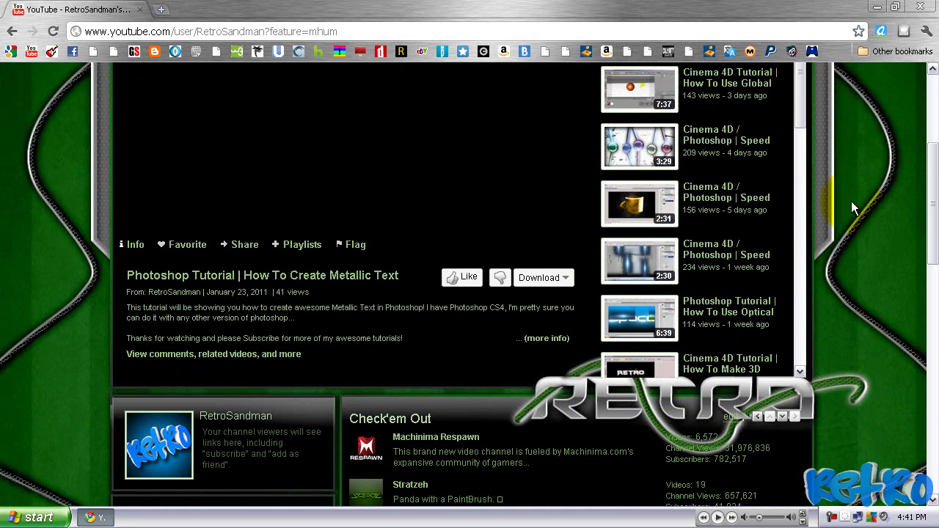
Close Chrome and create a new 1280×720 white document named 'Wire Tutorial' in Photoshop
left_click(920, 6)
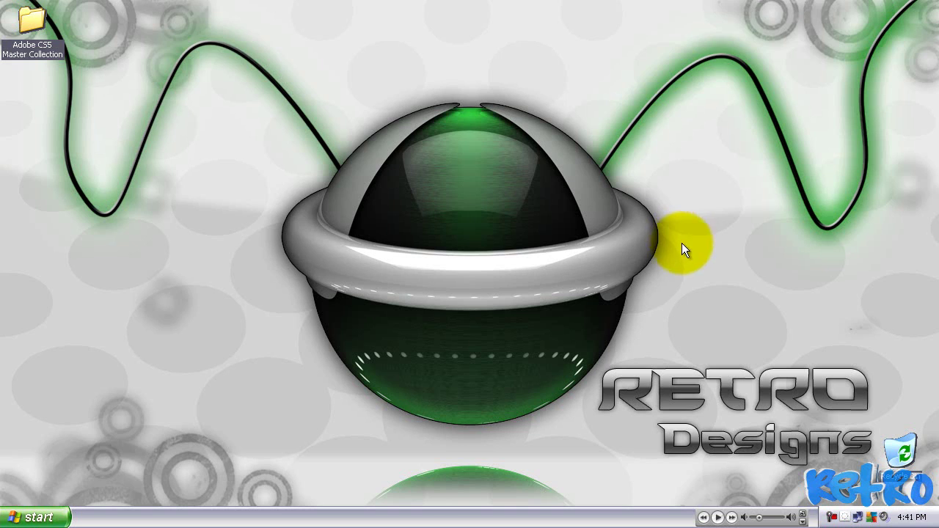
mouse_move(723, 22)
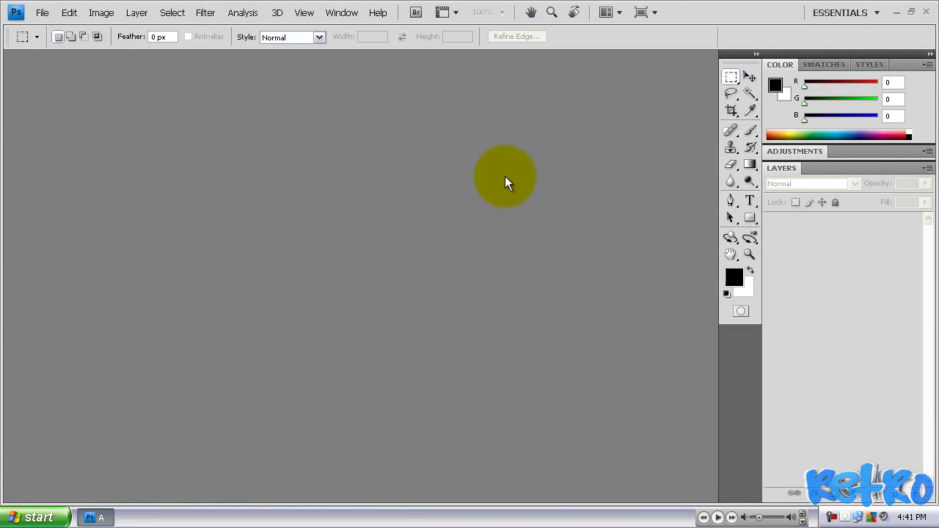
left_click(46, 13)
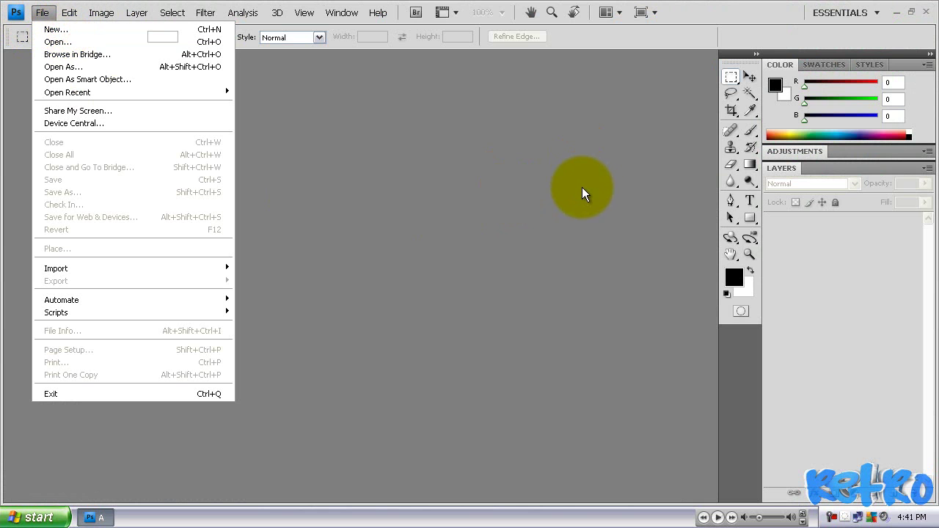
key("ctrl+n")
left_click_drag(446, 117, 386, 118)
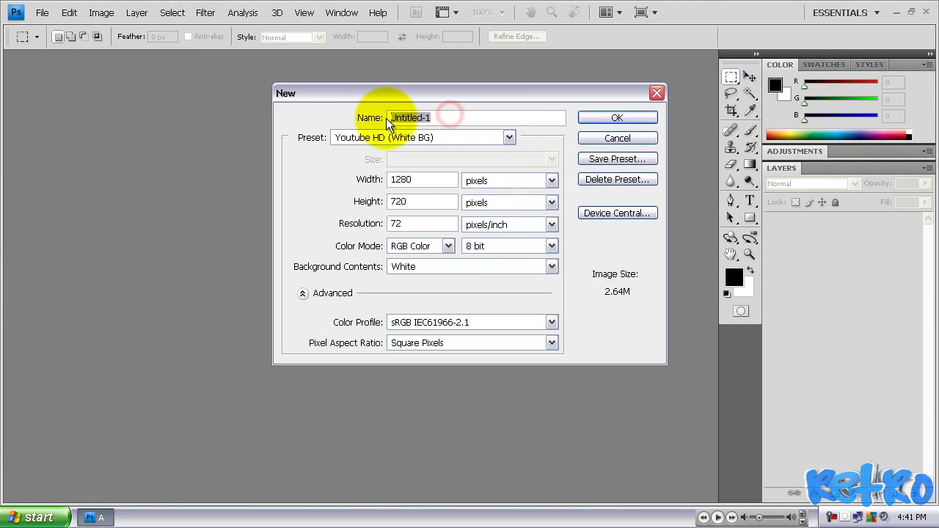
type("Wire Tutorial")
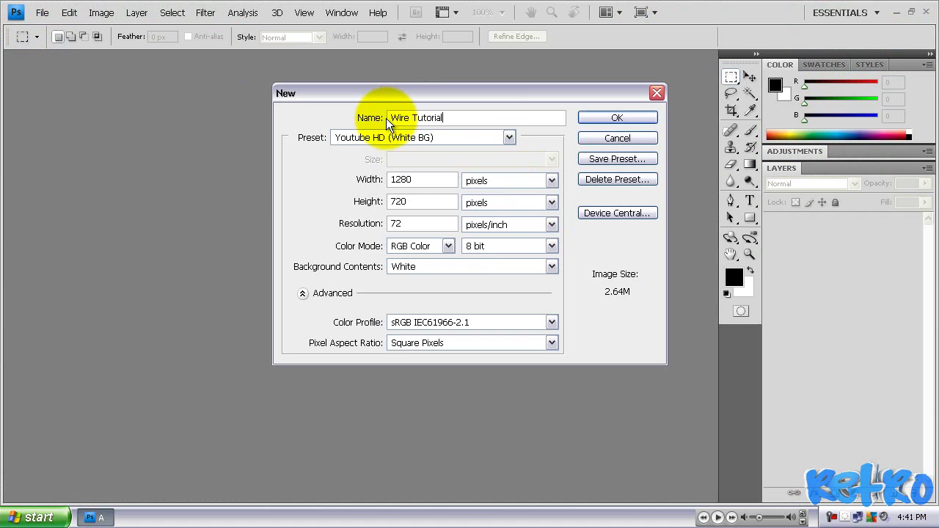
left_click(602, 118)
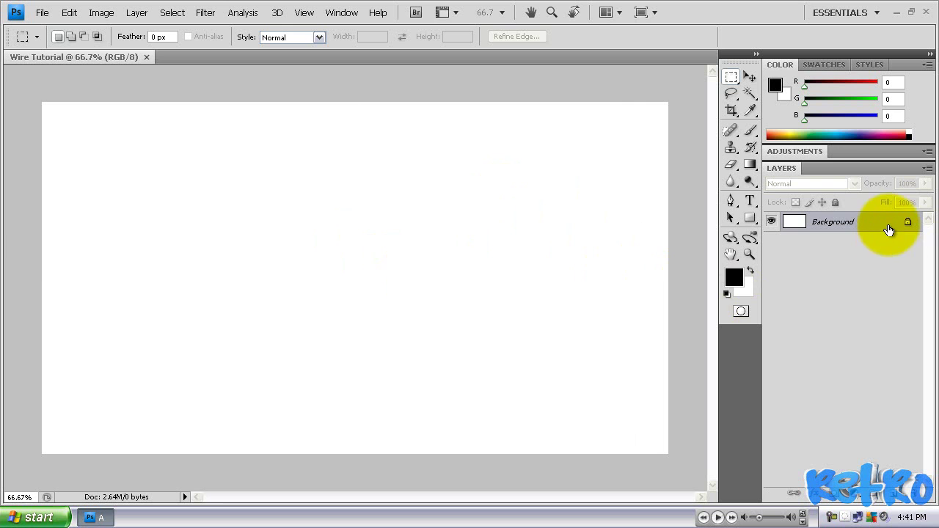
Convert the Background into Layer 0, select the Pen tool, and add an empty Layer 1 above it
double_click(888, 230)
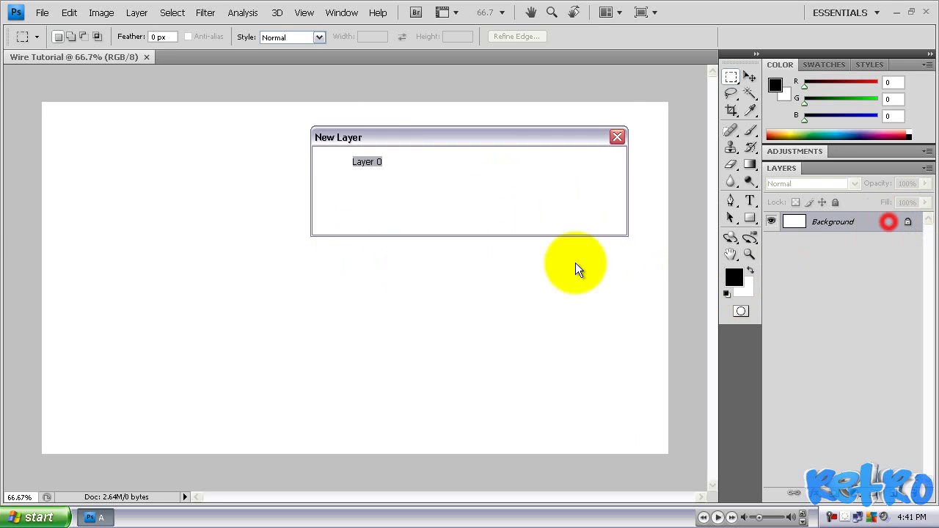
left_click(601, 159)
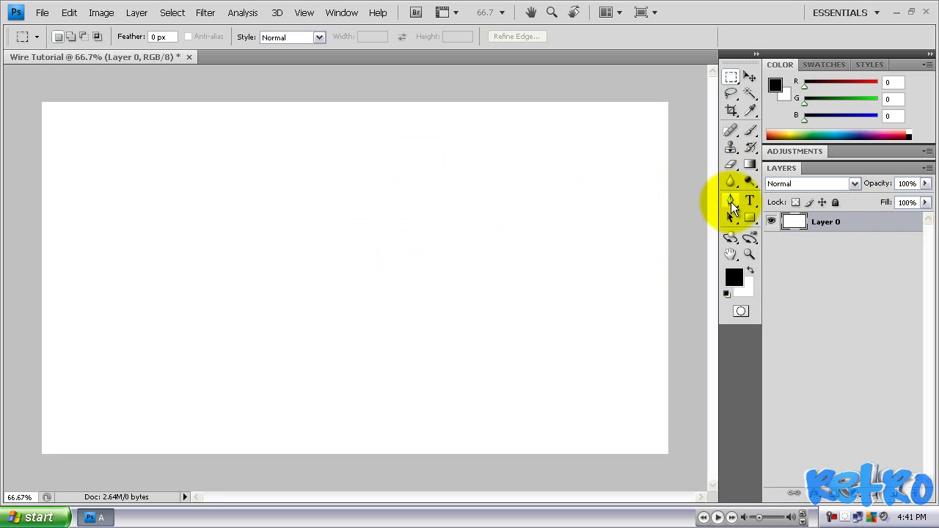
left_click(730, 199)
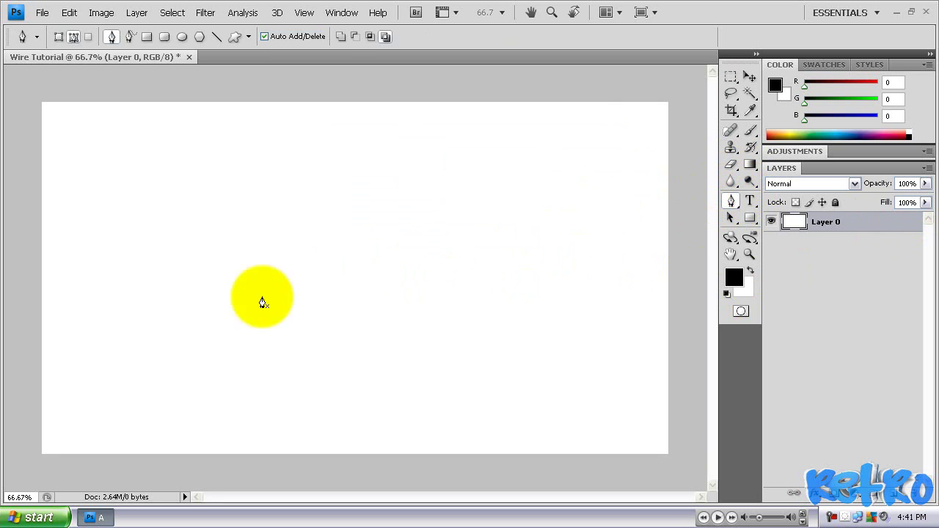
left_click(127, 296)
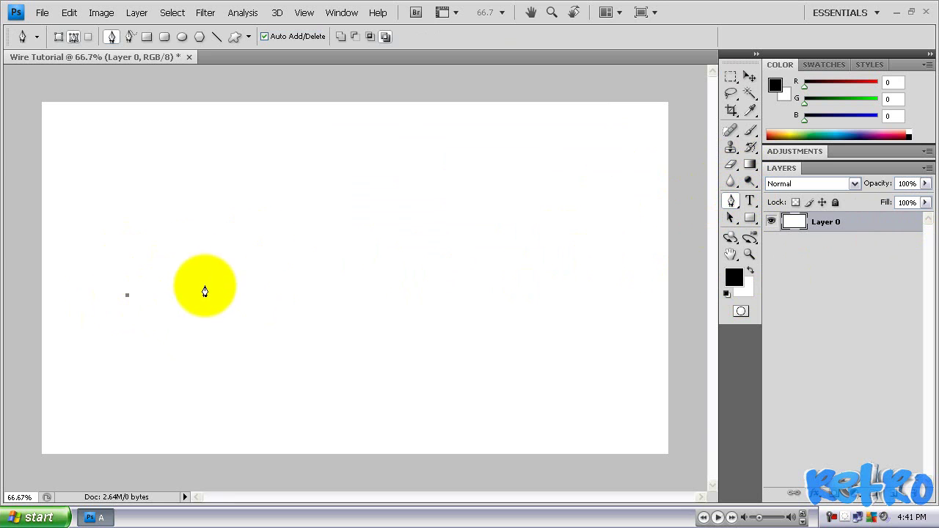
key("ctrl+z")
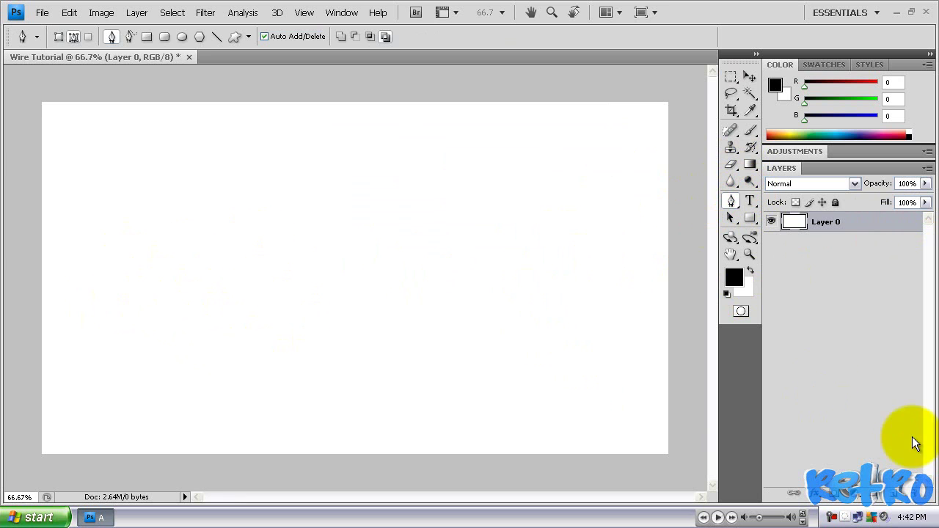
left_click(897, 493)
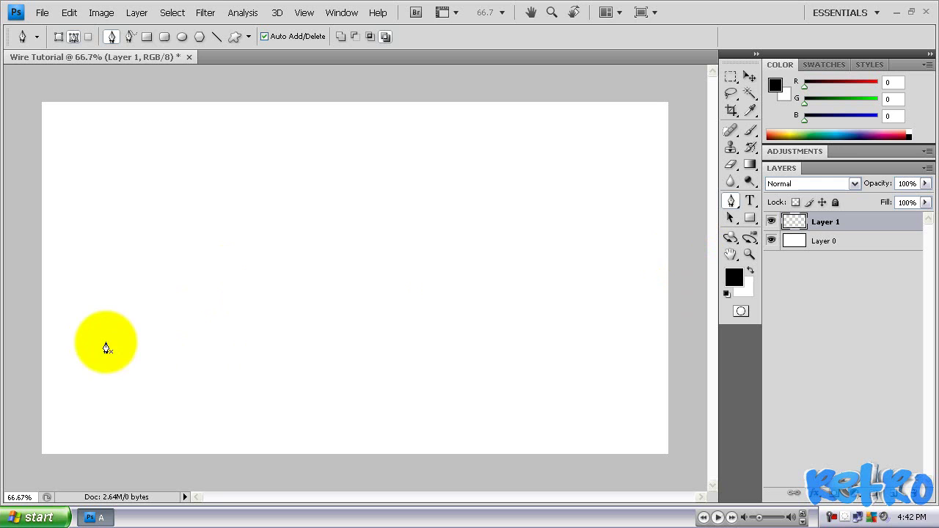
Place three Pen anchors across the canvas and refine the middle bends into a smooth S-curve
left_click(129, 320)
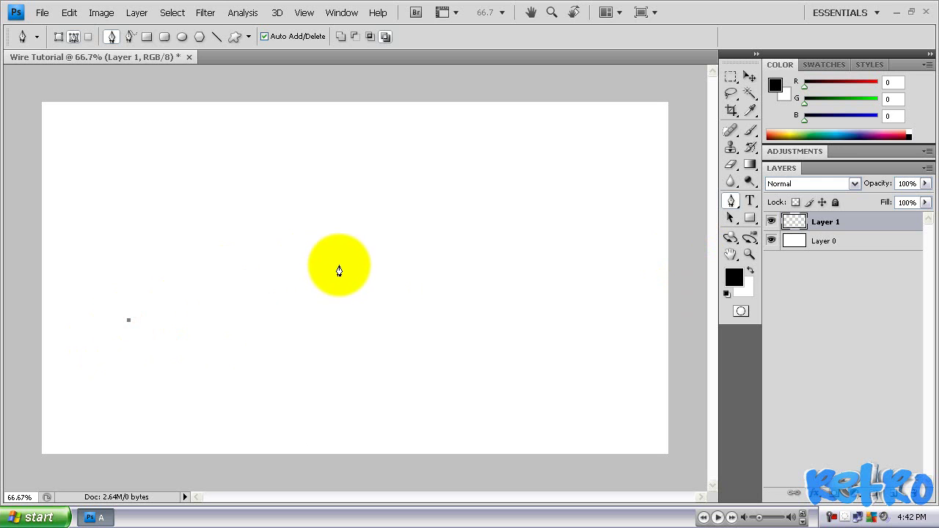
left_click_drag(340, 255, 474, 314)
left_click_drag(528, 297, 561, 215)
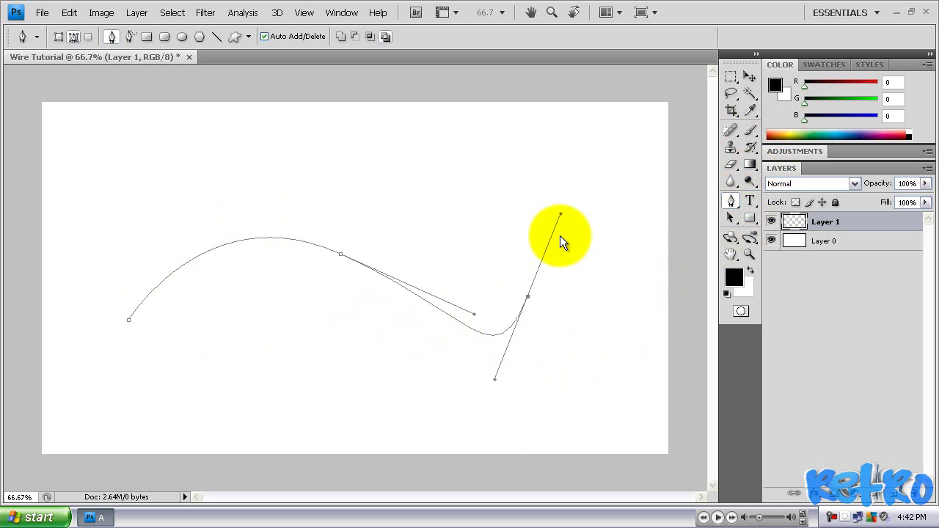
left_click(342, 255)
left_click_drag(342, 255, 411, 294)
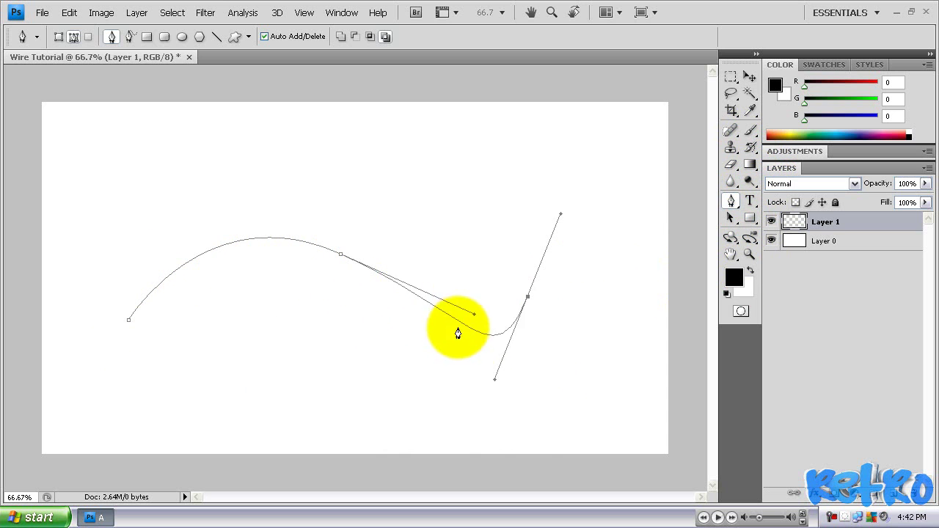
left_click_drag(455, 326, 316, 421)
left_click(456, 325)
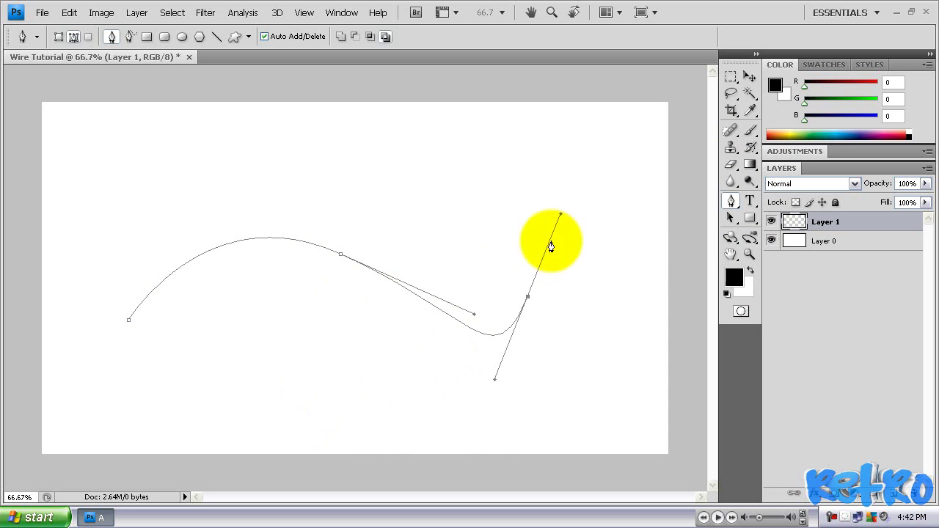
Try dragging the whole path with the Path Selection tool, then undo both moves
left_click(732, 201)
left_click(732, 205)
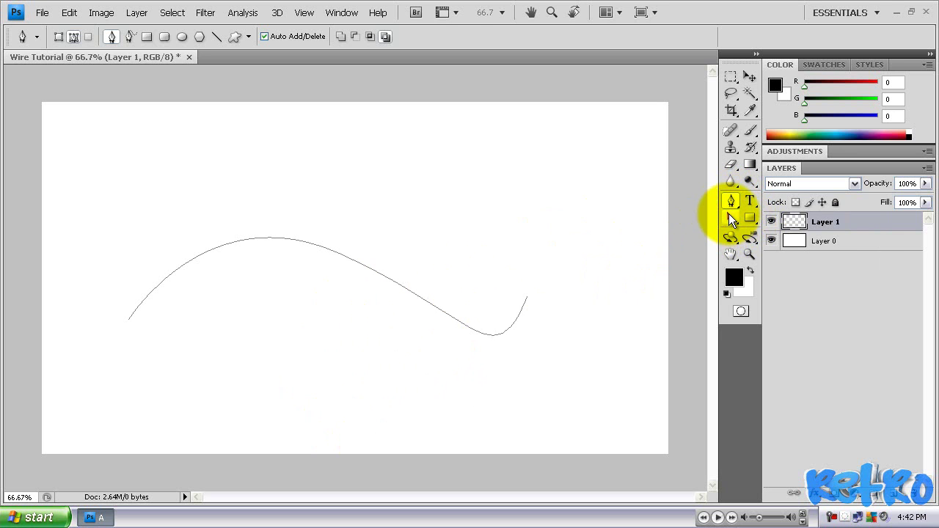
left_click(730, 218)
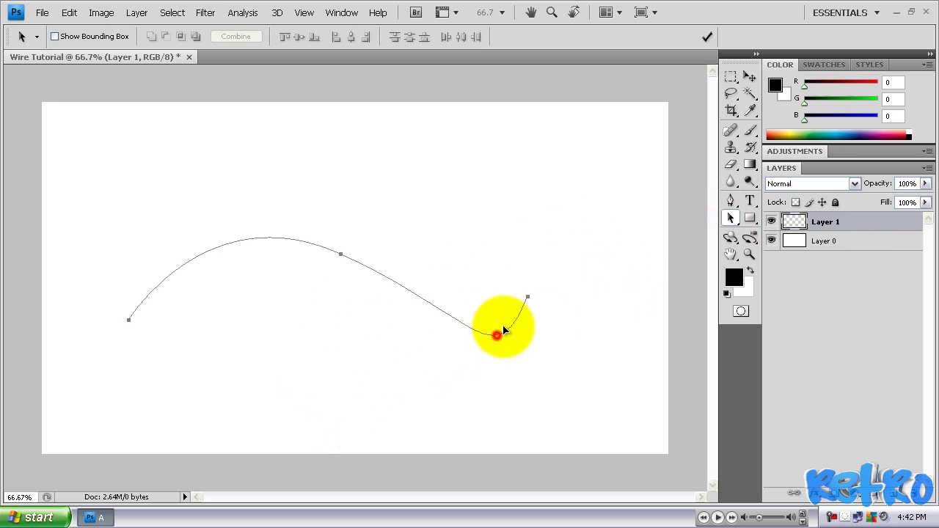
left_click_drag(503, 330, 514, 316)
left_click_drag(347, 241, 354, 234)
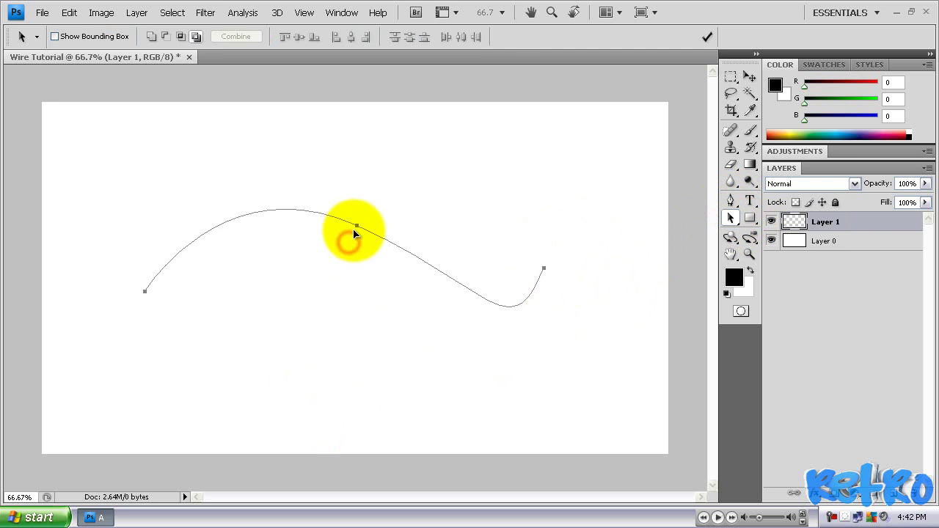
key("ctrl+alt+z")
key("ctrl+alt+z")
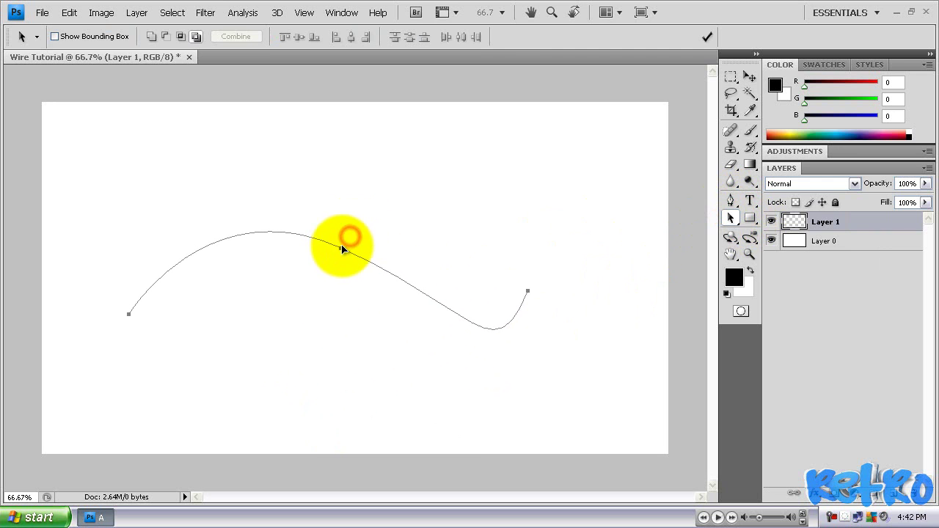
With the Direct Selection tool, drag the path's middle anchor slightly down and left
left_click(731, 217)
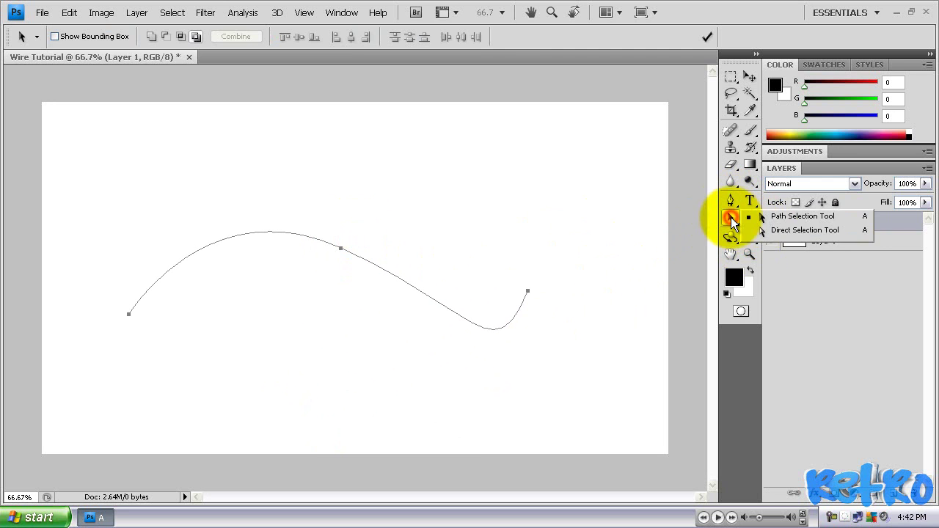
left_click(795, 232)
left_click(341, 248)
mouse_move(340, 248)
left_mouse_down()
mouse_move(338, 227)
mouse_move(336, 239)
mouse_move(360, 206)
mouse_move(332, 262)
left_mouse_up()
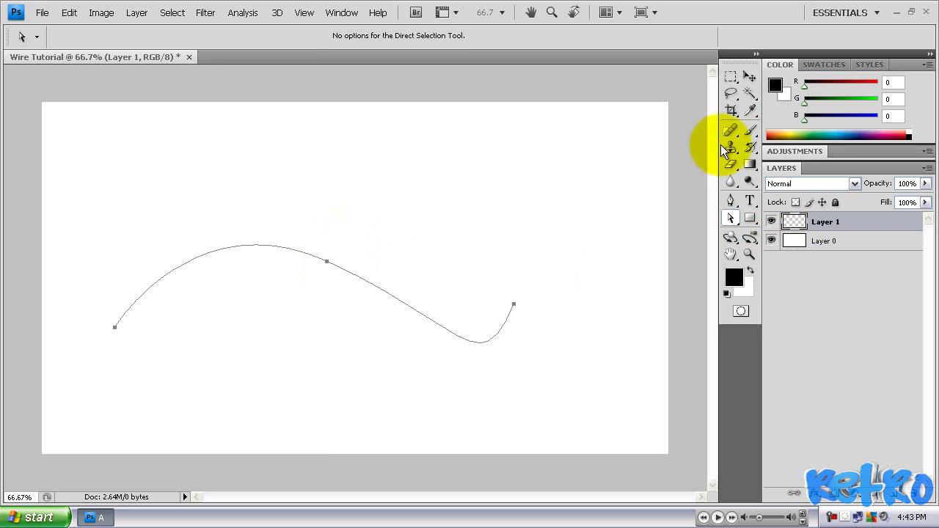
left_click(750, 76)
left_click(323, 260)
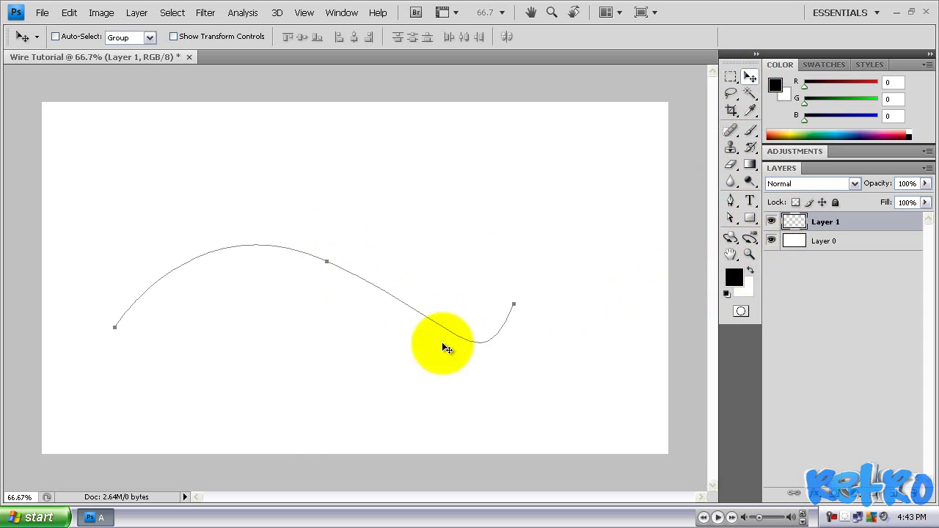
Load the Basic Brushes set, replacing the current brushes, and pick the small 3 px hard brush
left_click(752, 131)
left_click(101, 37)
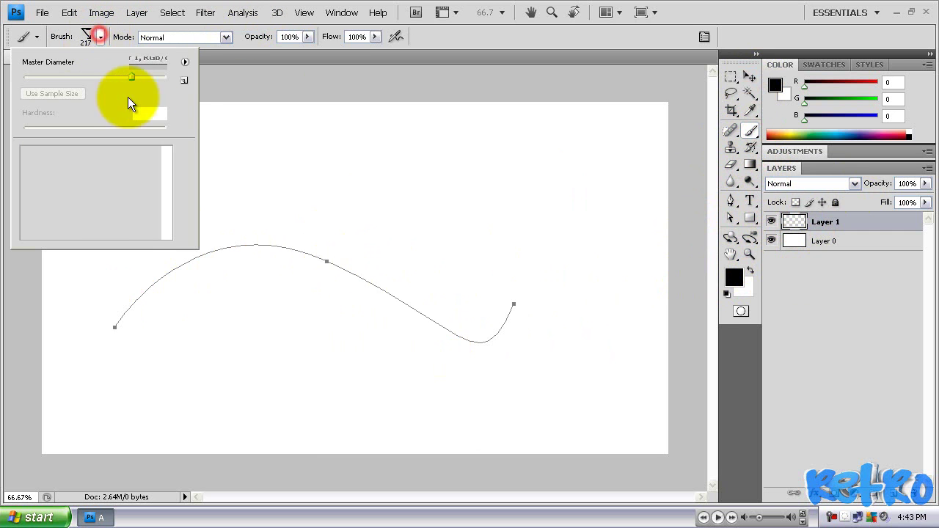
left_click(185, 62)
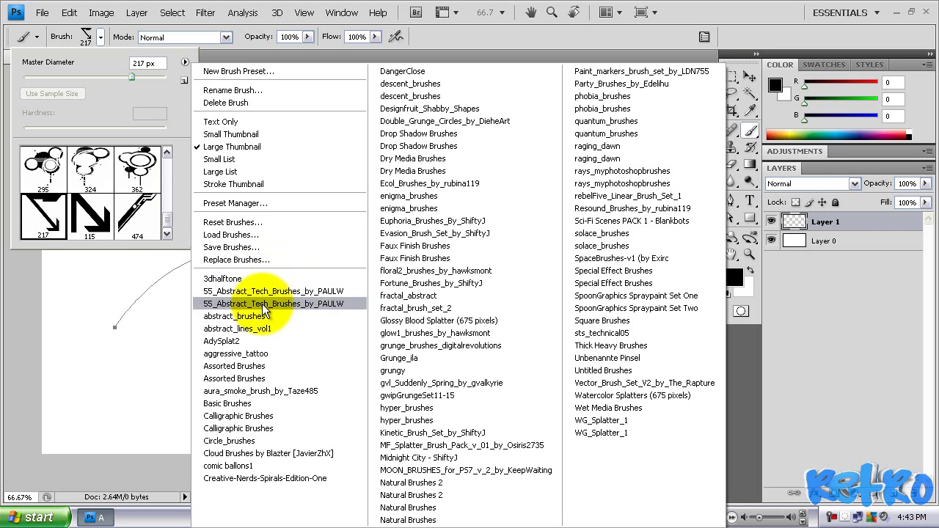
left_click(227, 404)
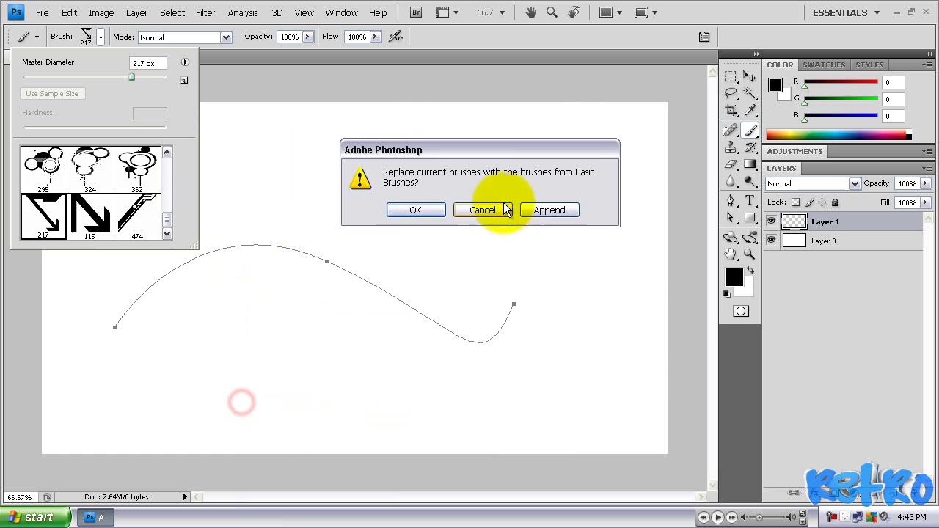
left_click(424, 211)
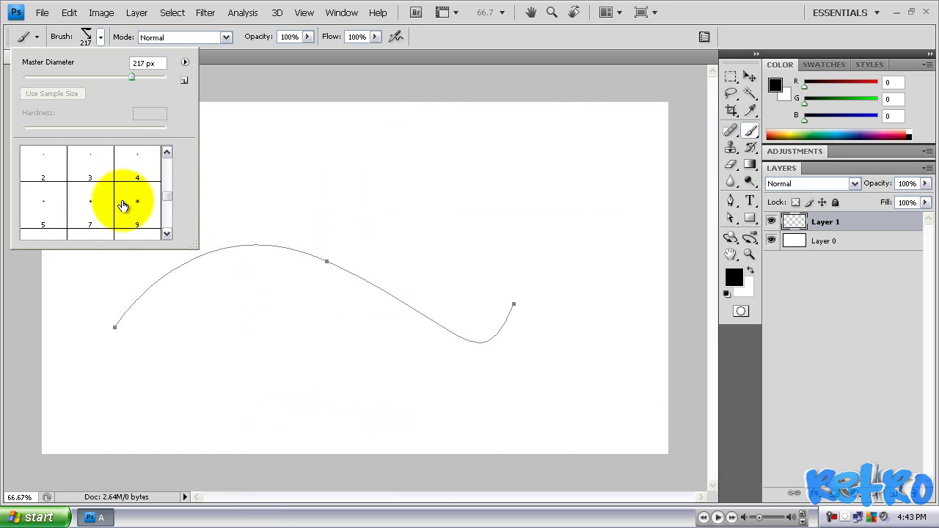
left_click(101, 206)
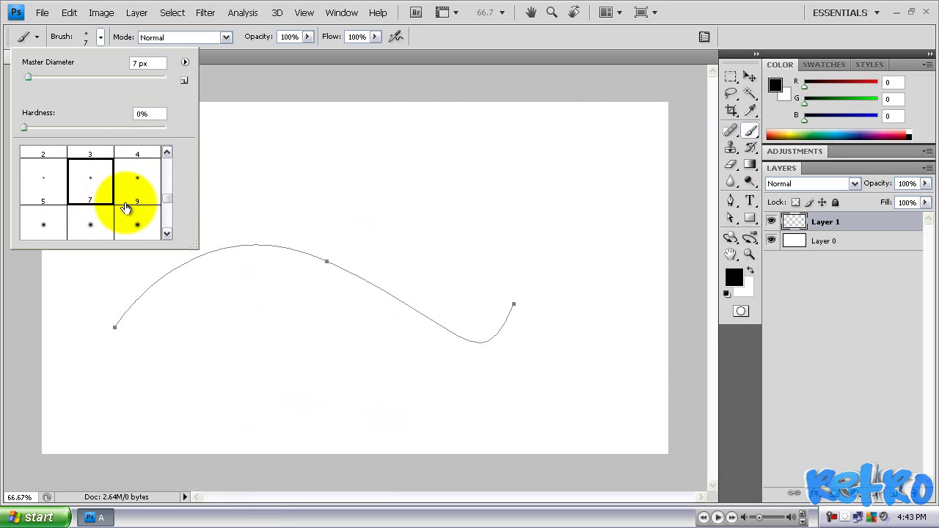
scroll(126, 208, "down", 5)
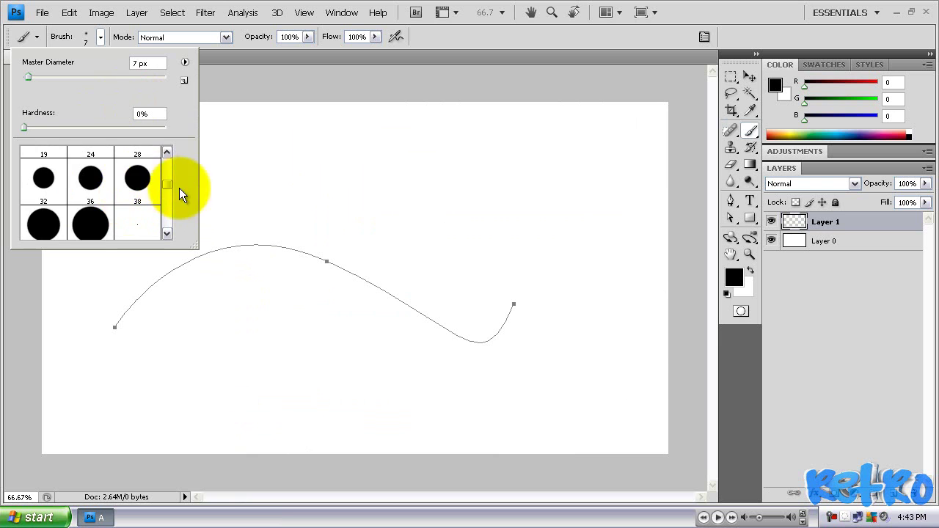
left_click_drag(168, 182, 167, 158)
double_click(133, 174)
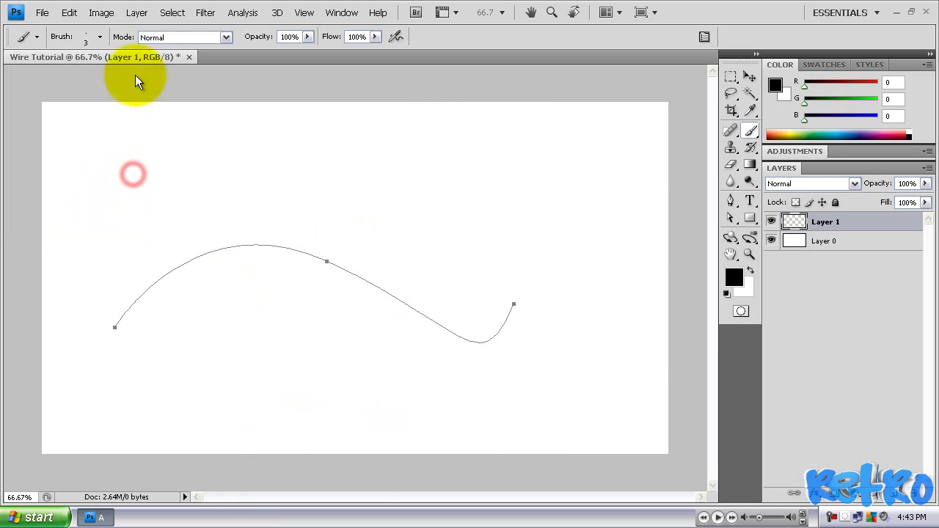
Set the brush Master Diameter to 10 px, paint a test stroke, and undo it
left_click(99, 38)
left_click(151, 63)
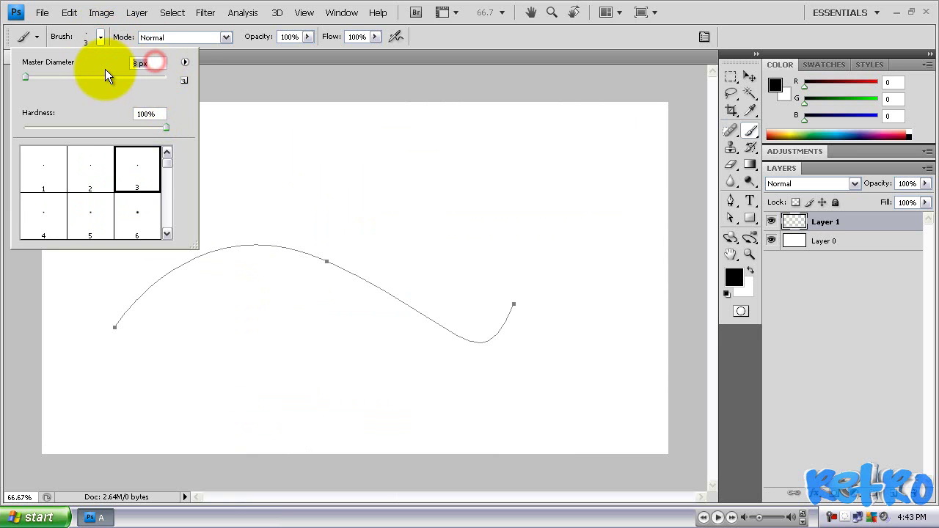
type("10")
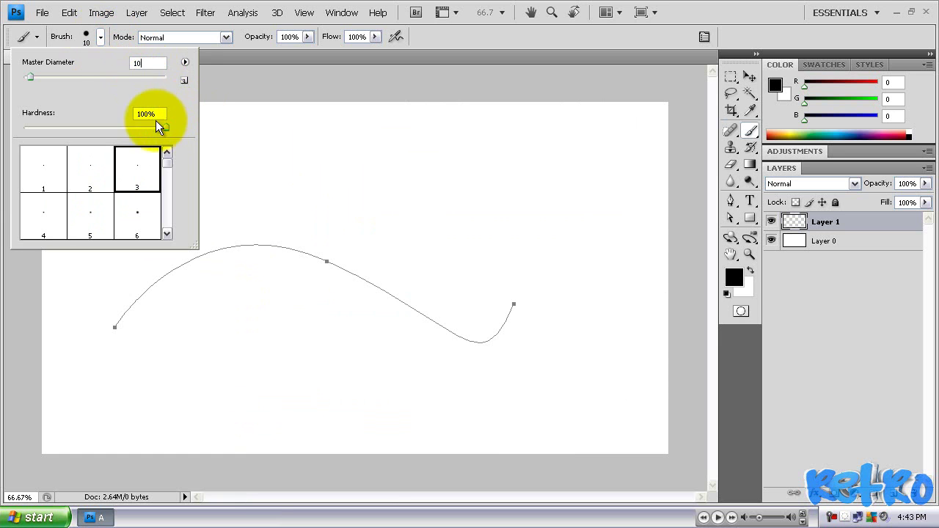
left_click(100, 37)
left_click_drag(268, 157, 293, 164)
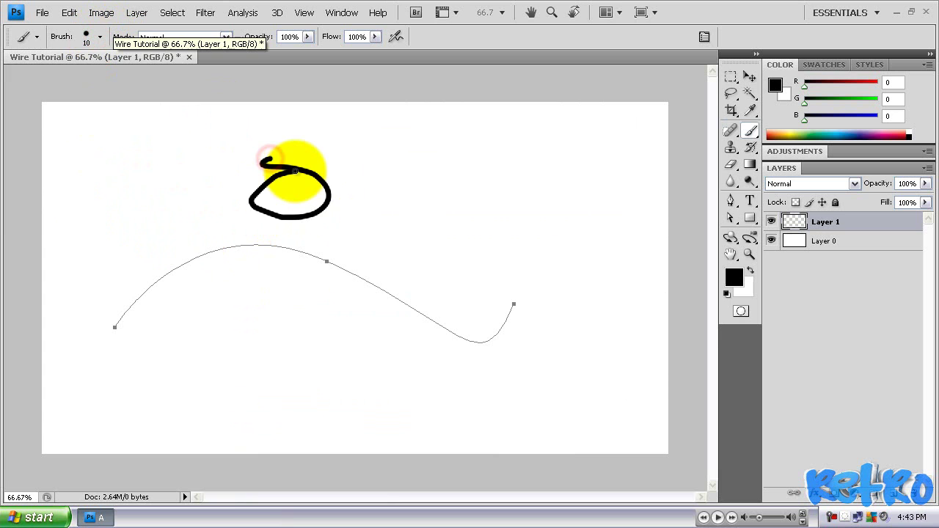
key("ctrl+z")
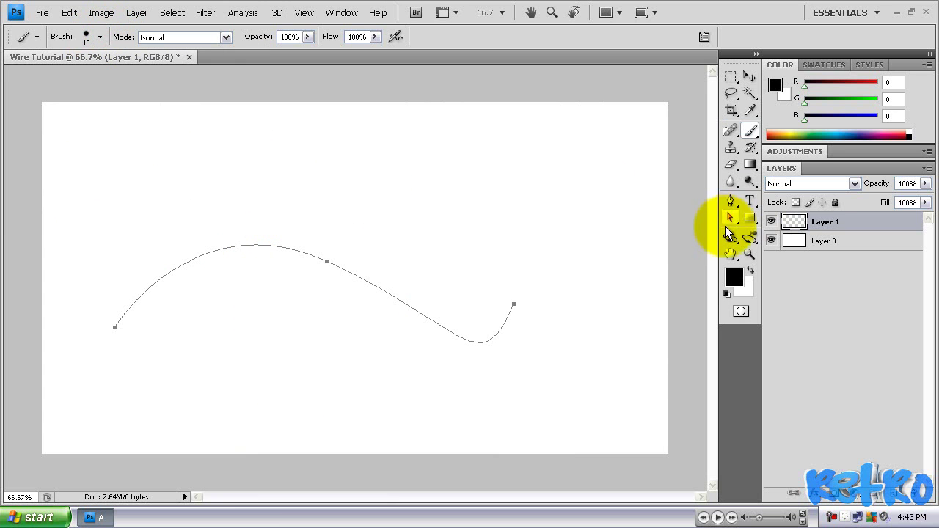
Stroke the S-path with the Brush tool to draw a thick black wire on Layer 1
left_click(734, 202)
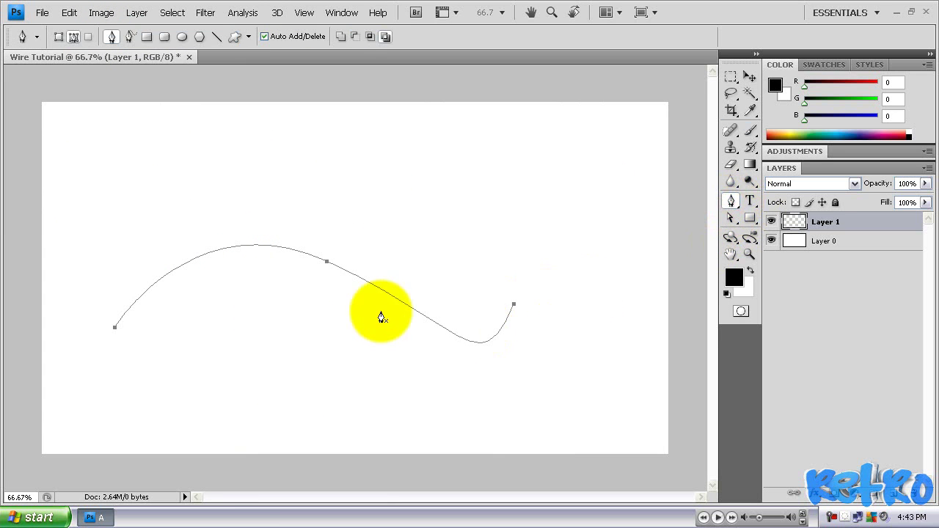
right_click(347, 278)
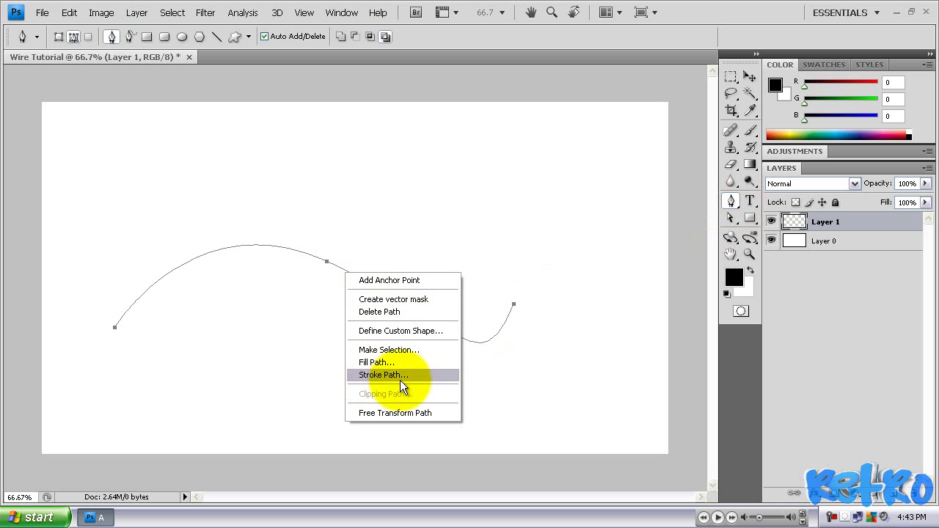
left_click(371, 375)
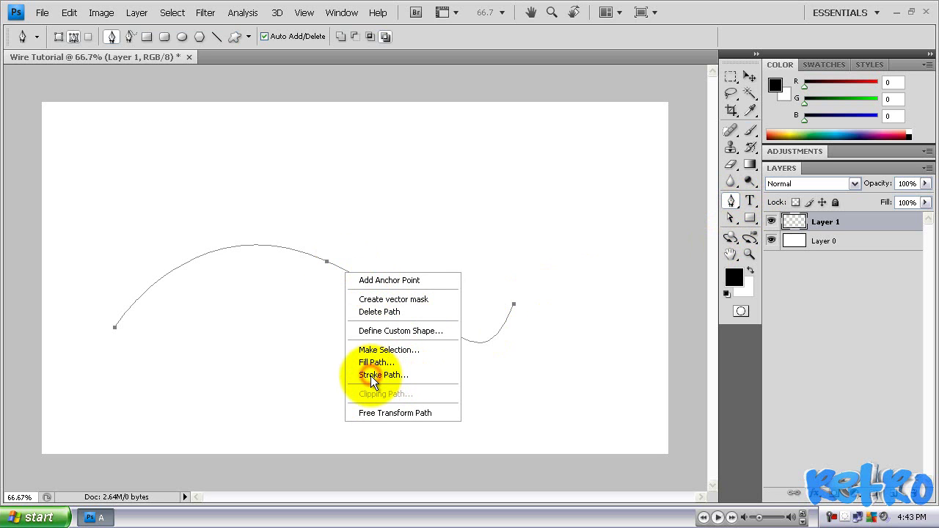
left_click(446, 177)
left_click(444, 176)
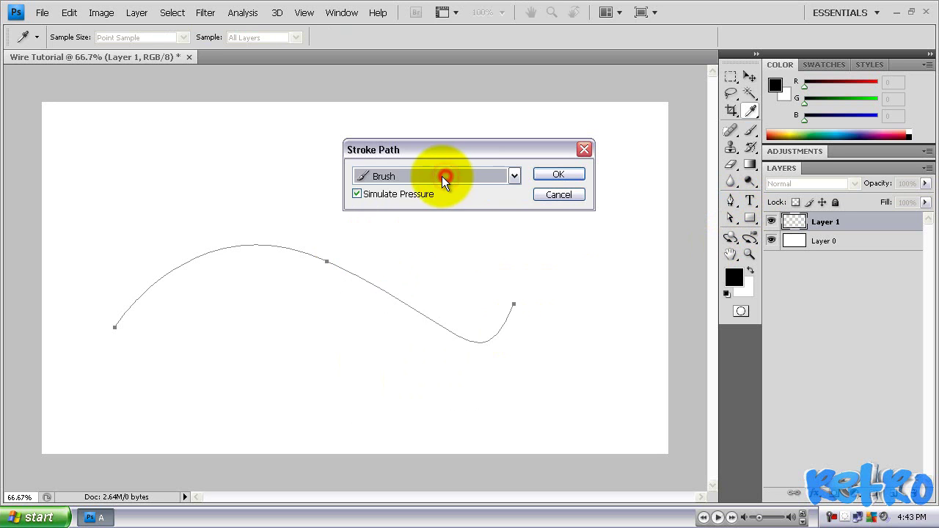
left_click(442, 176)
left_click(397, 208)
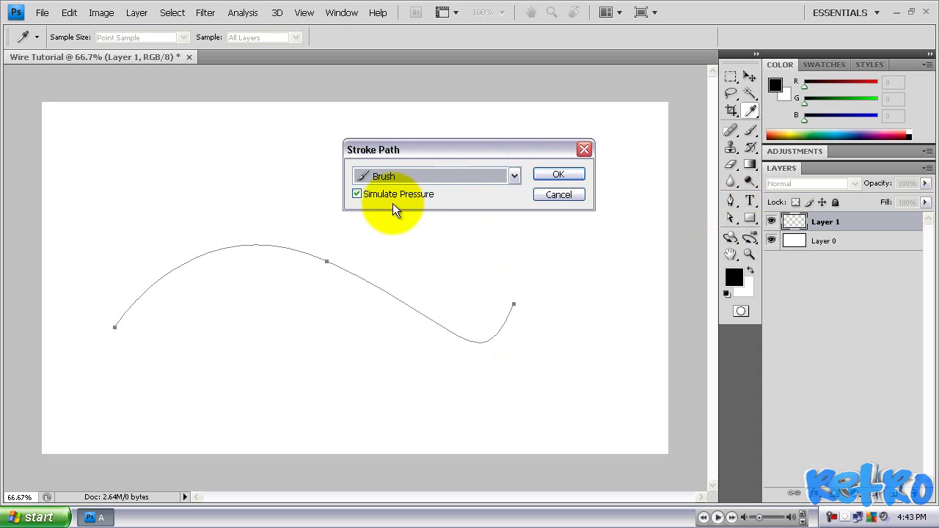
left_click(549, 176)
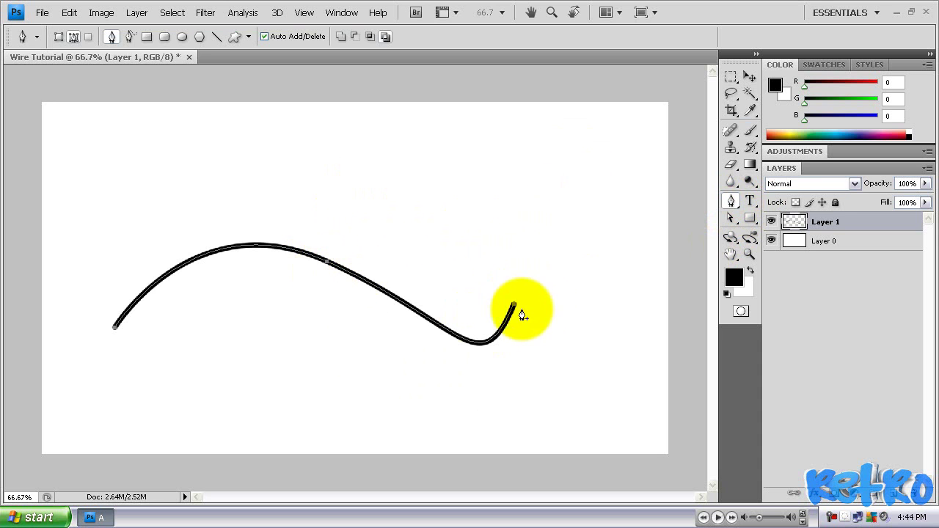
Delete the guide path, then move the black wire stroke up and to the left
right_click(392, 298)
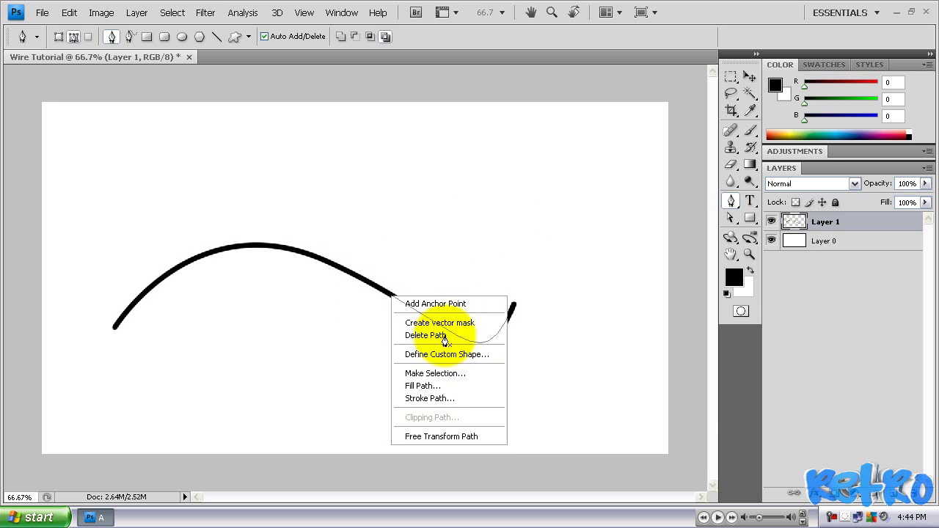
left_click(444, 337)
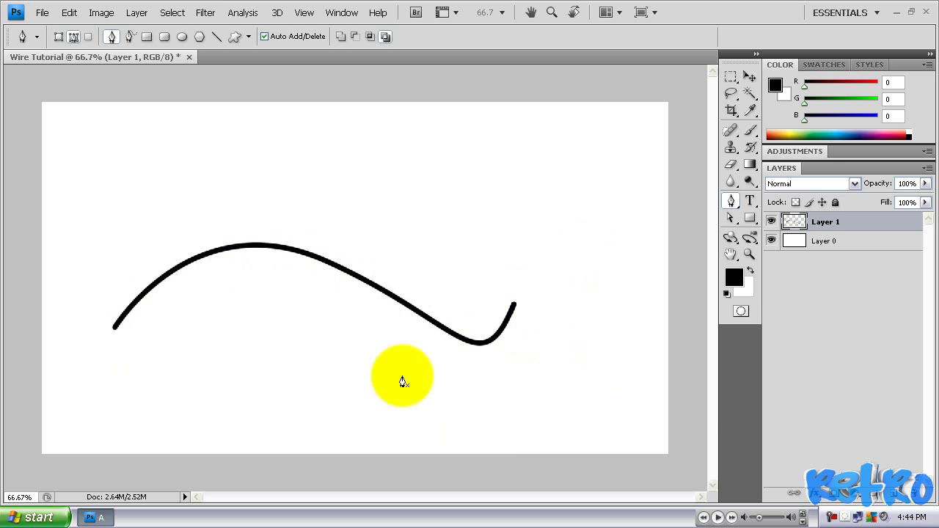
left_click(749, 77)
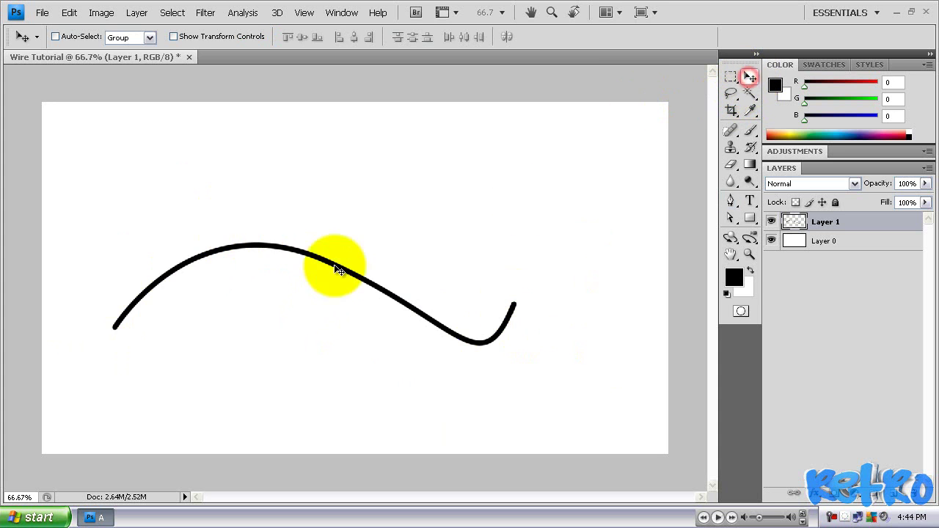
mouse_move(340, 268)
left_mouse_down()
mouse_move(446, 245)
mouse_move(379, 272)
mouse_move(387, 291)
mouse_move(371, 237)
mouse_move(394, 268)
mouse_move(348, 253)
left_mouse_up()
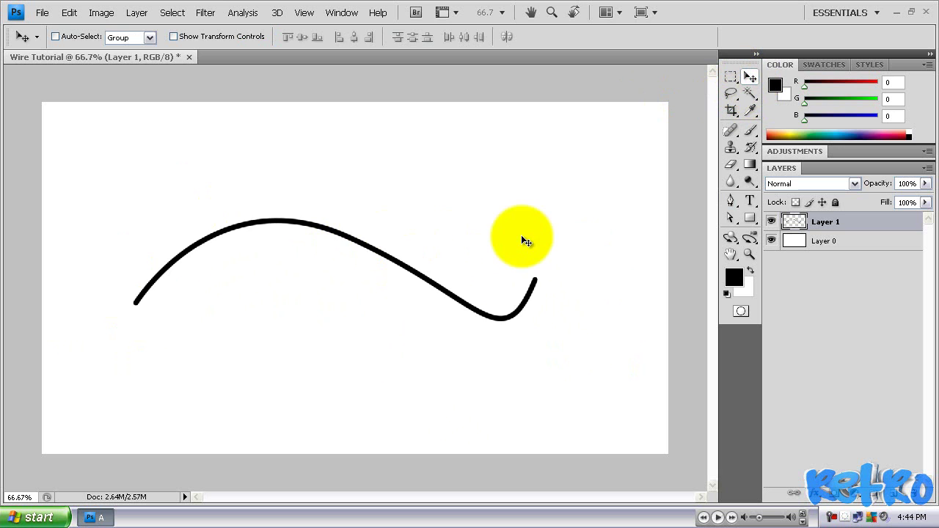
left_click_drag(408, 266, 368, 257)
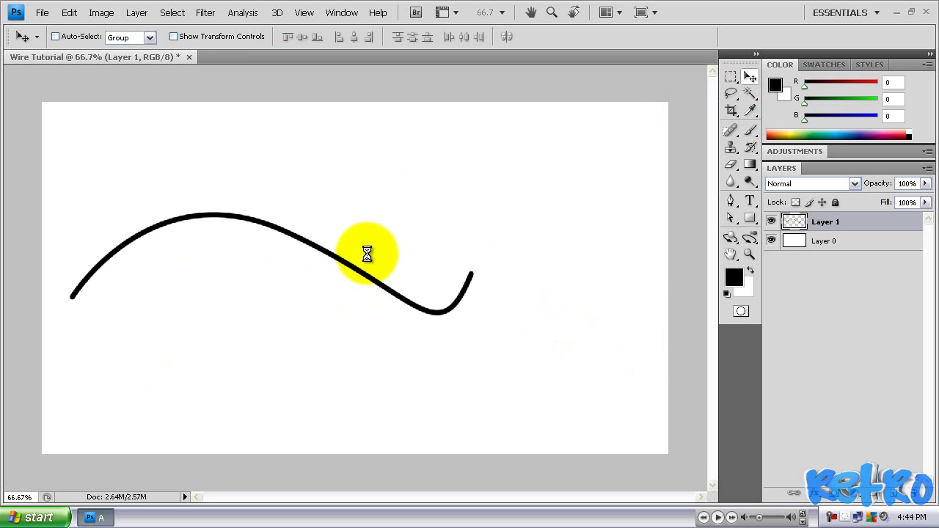
In Layer 1's Layer Style, enable Drop Shadow with Distance 0 px, Spread 15%, Size 15 px
double_click(903, 231)
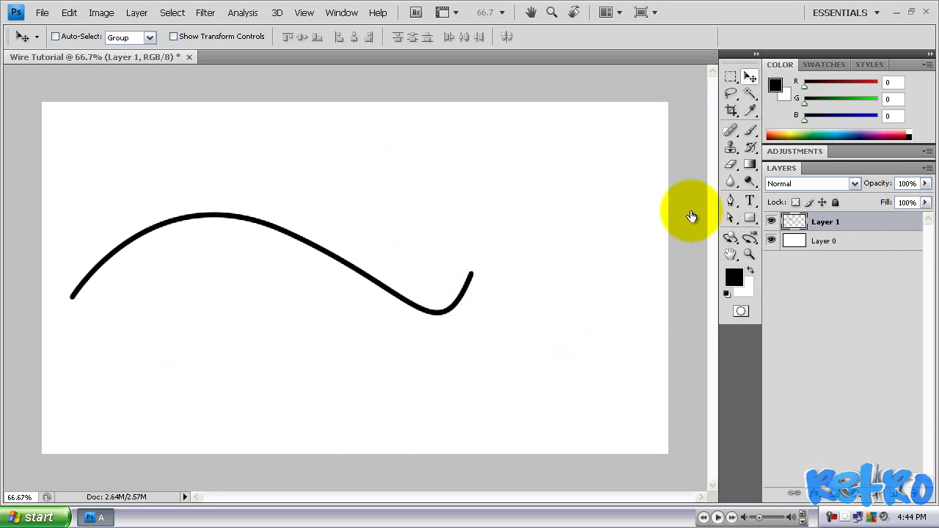
left_click_drag(670, 105, 643, 91)
left_click(526, 149)
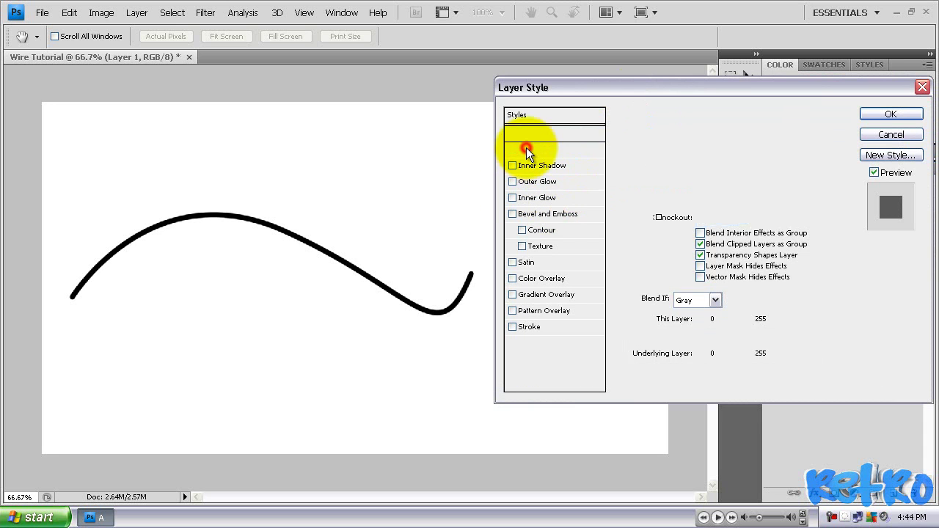
left_click_drag(691, 199, 693, 225)
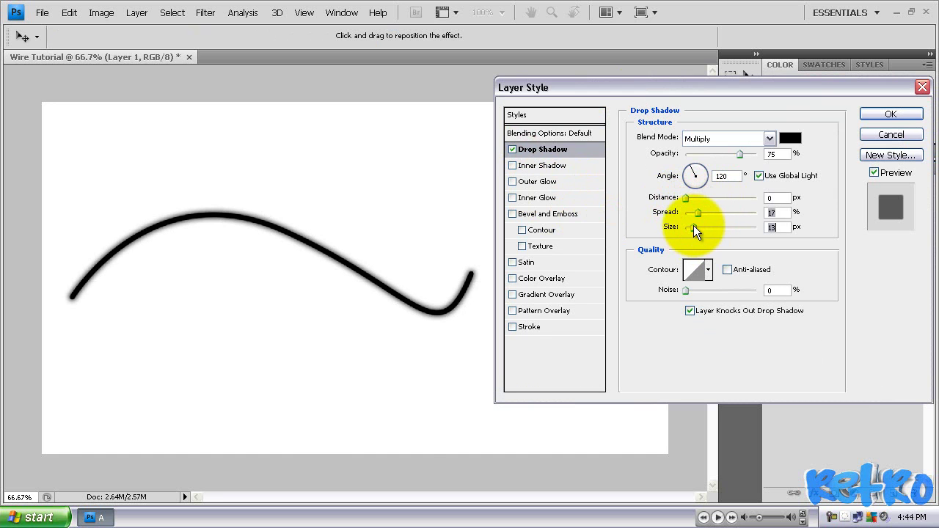
left_click(777, 212)
type("15")
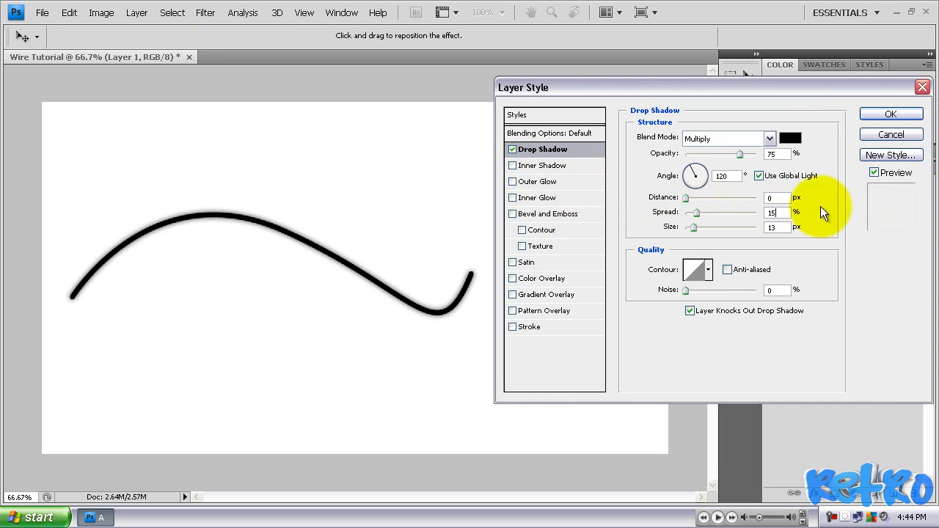
left_click(776, 226)
type("15")
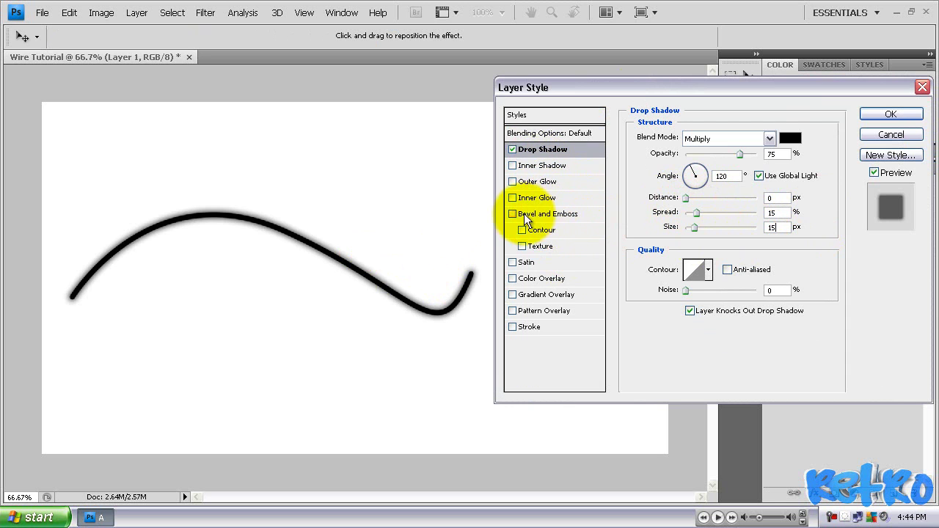
Enable Bevel and Emboss with 1000% depth and 1 px soften
left_click(543, 216)
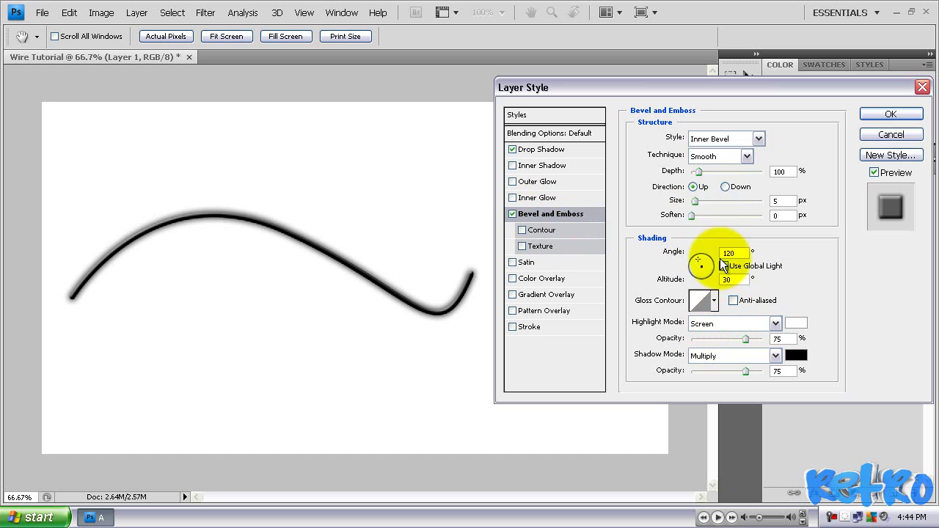
left_click_drag(699, 173, 830, 172)
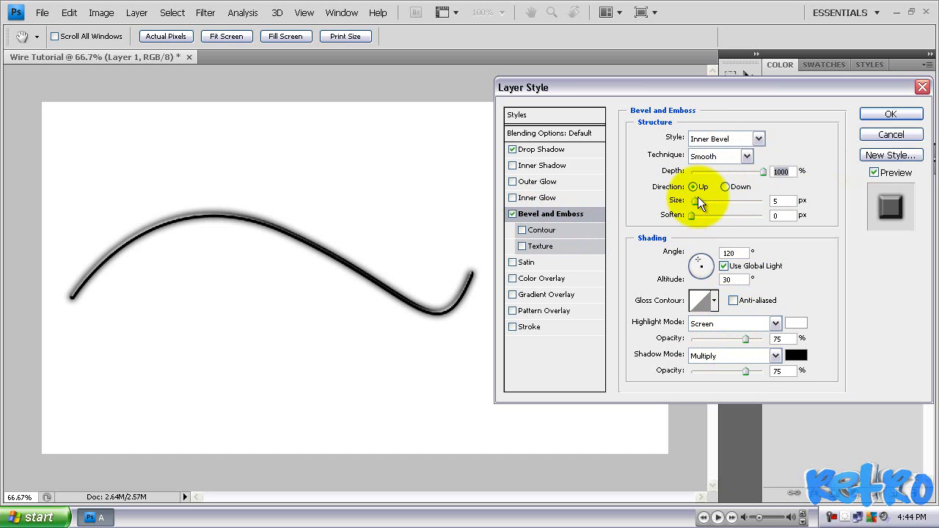
left_click_drag(698, 198, 695, 201)
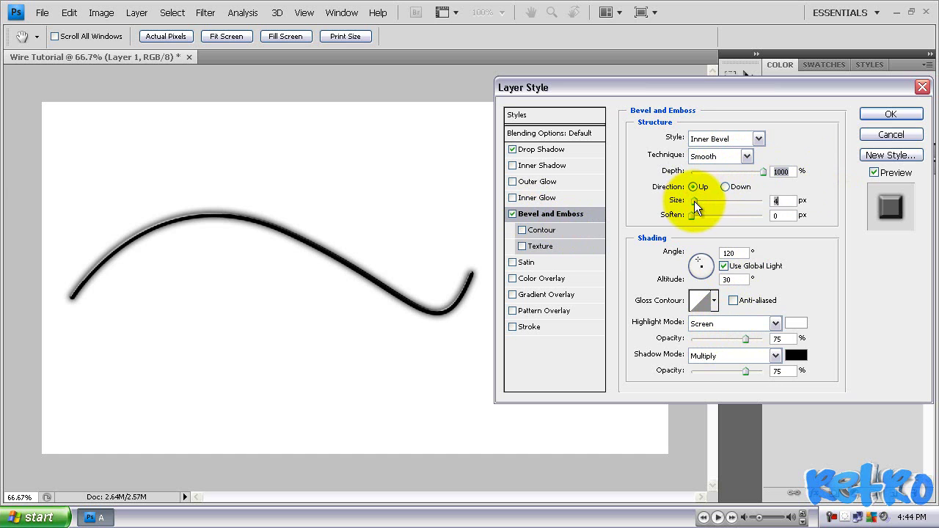
double_click(784, 200)
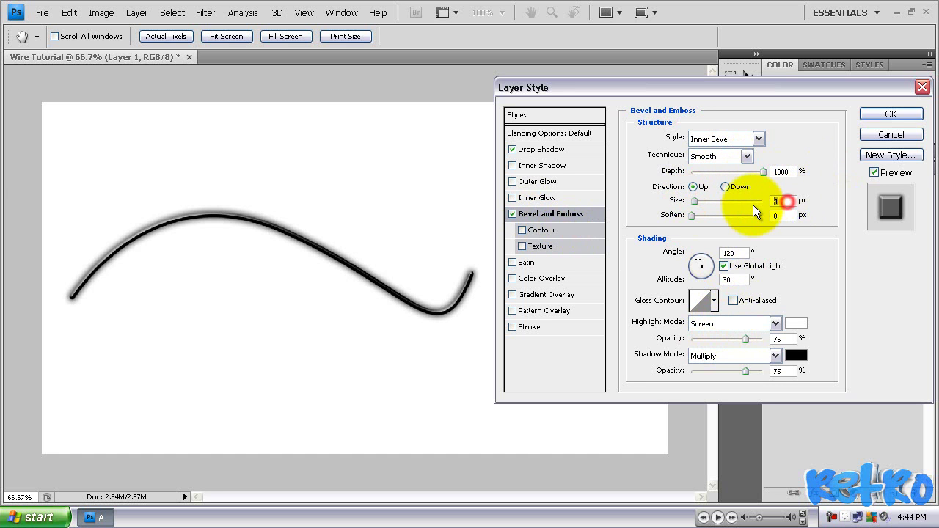
type("3")
left_click(787, 215)
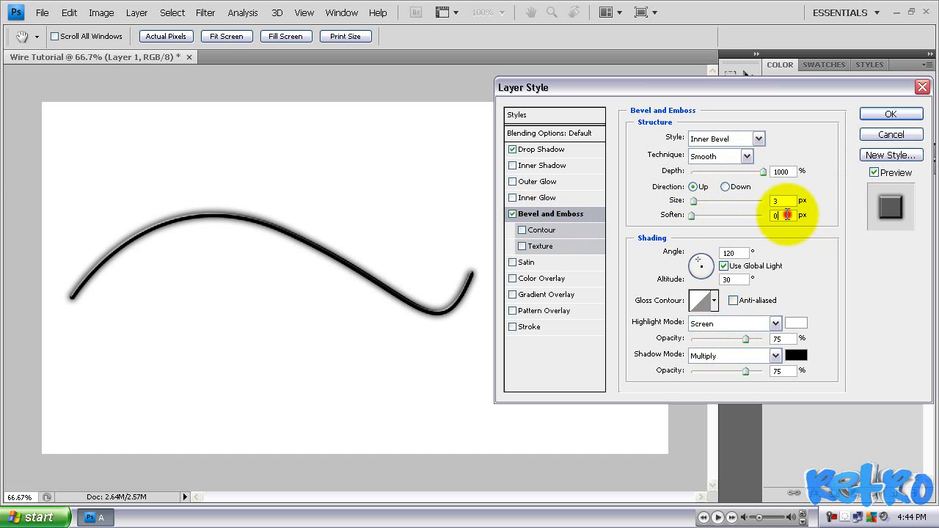
type("1")
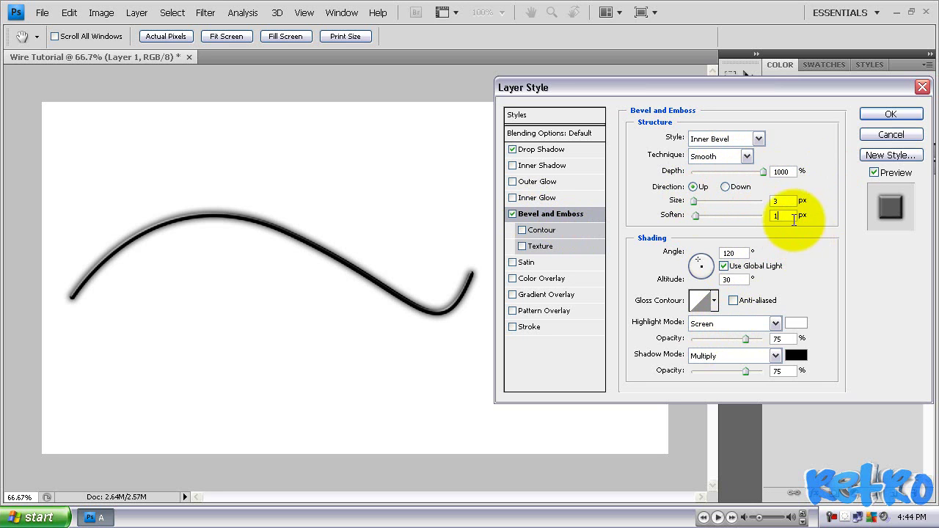
Set the bevel highlight and shadow modes to Normal, both at 100% opacity
left_click(729, 324)
left_click(708, 9)
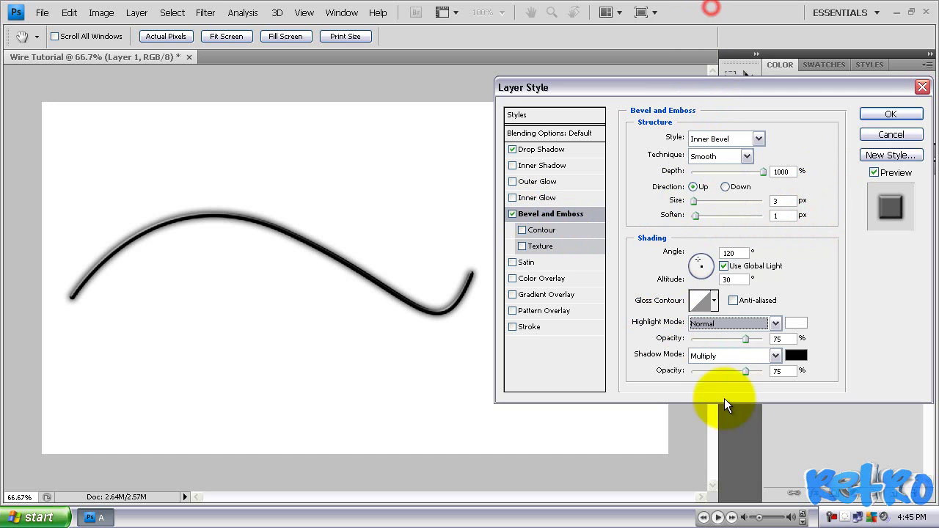
left_click_drag(743, 338, 834, 304)
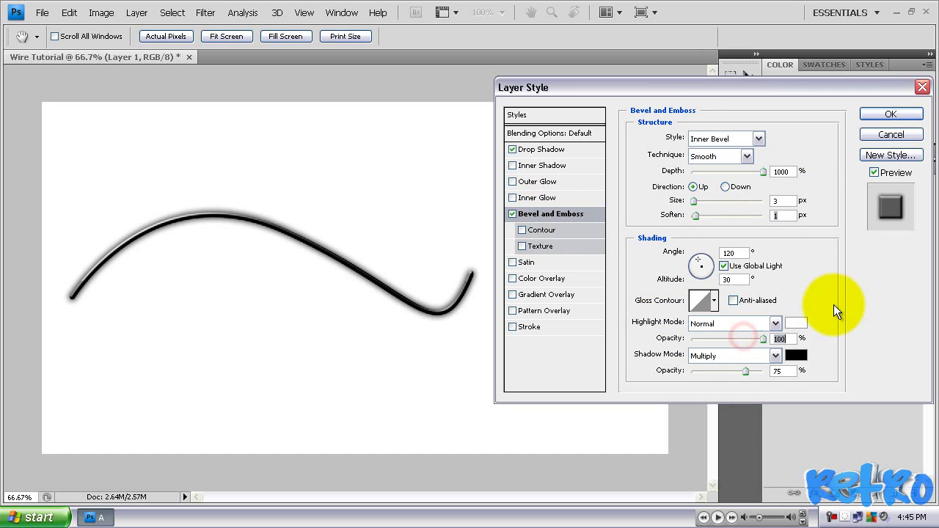
left_click(742, 356)
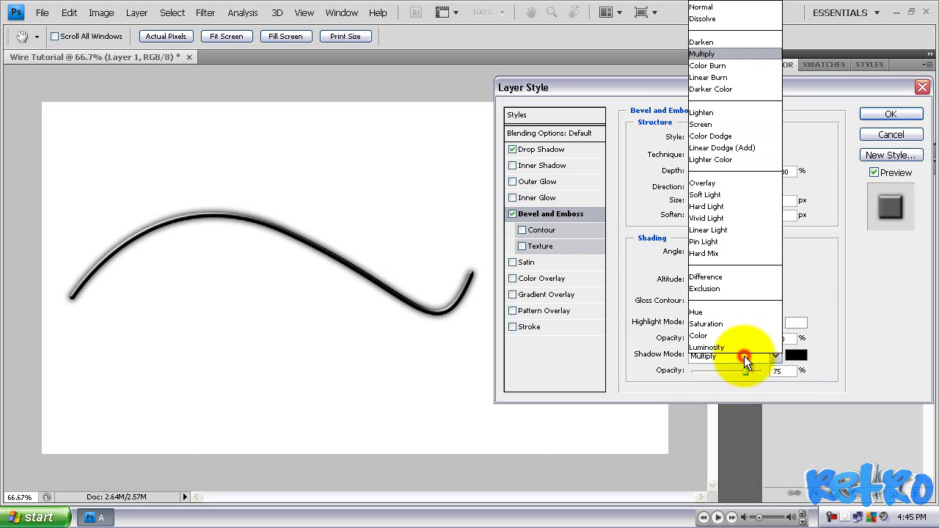
left_click(720, 8)
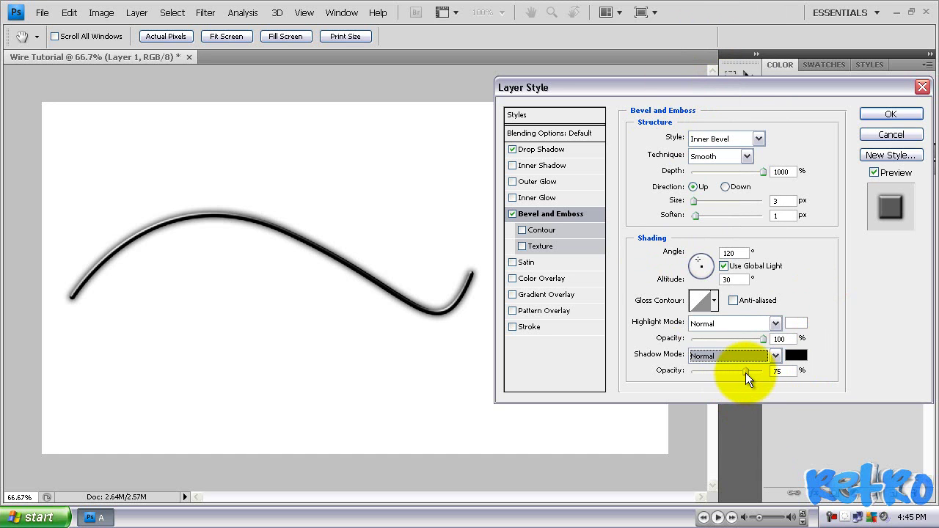
left_click_drag(746, 371, 774, 360)
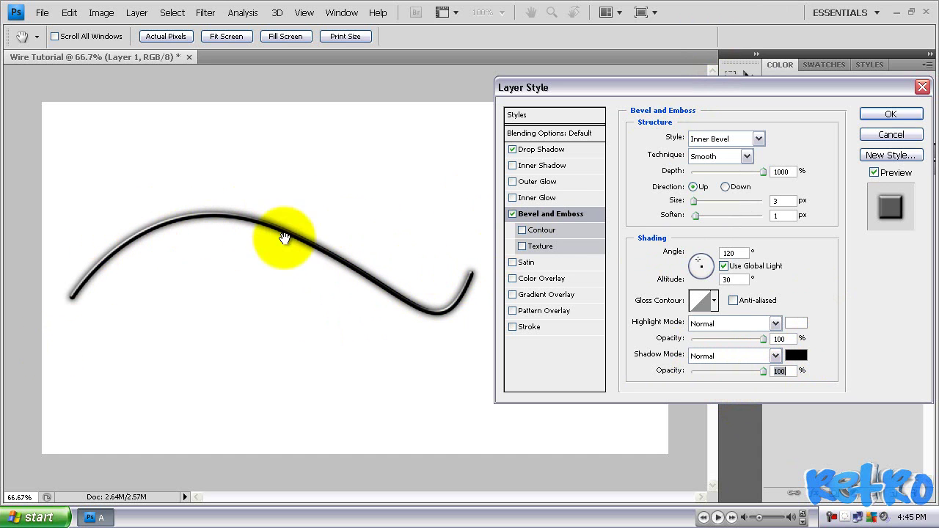
Try bevel sizes of 4 and 8 px before settling on 2 px
double_click(780, 198)
type("2")
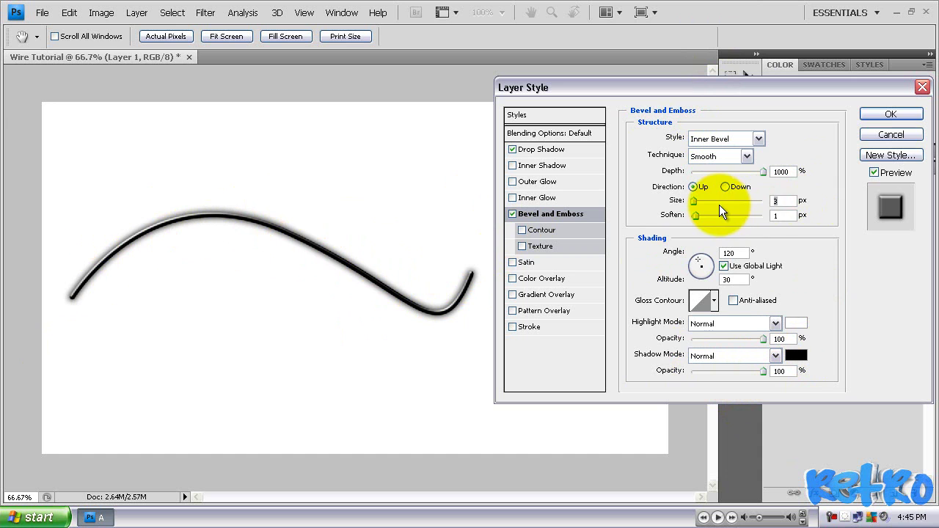
left_click(784, 201)
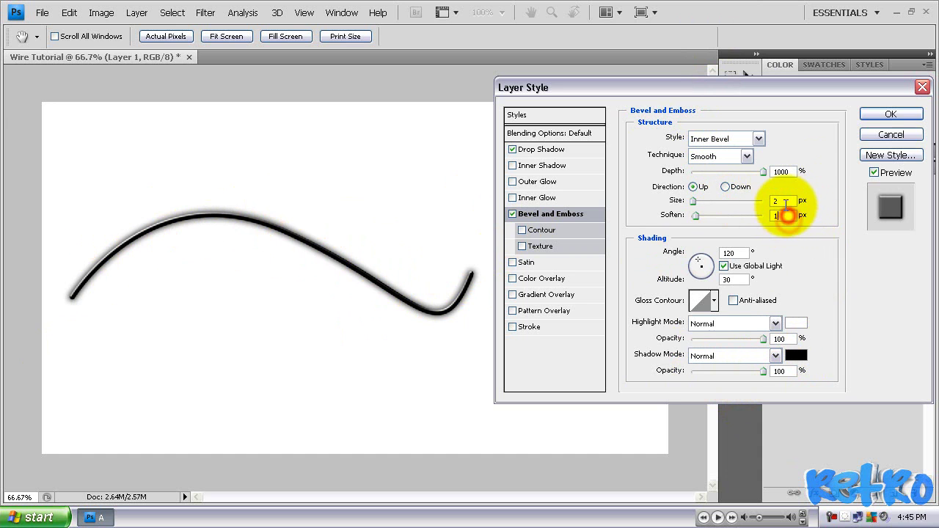
type("4")
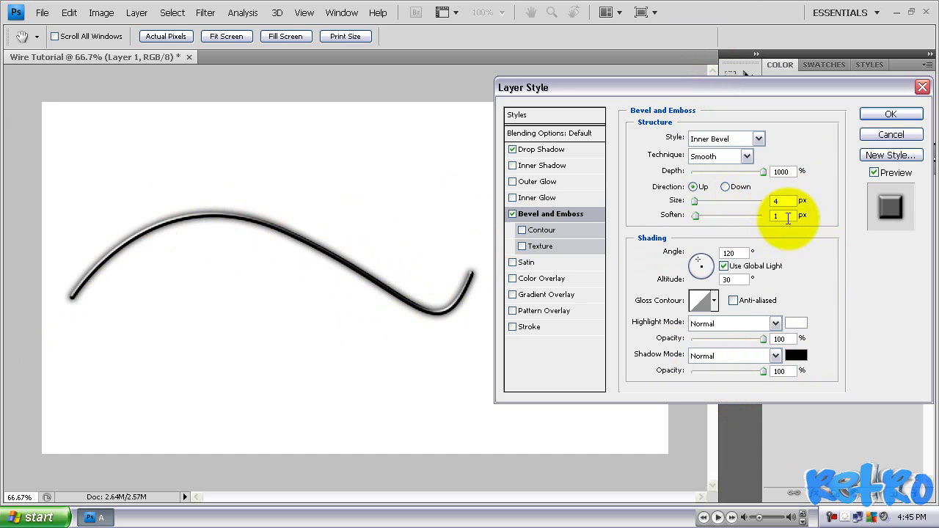
left_click(784, 200)
type("8")
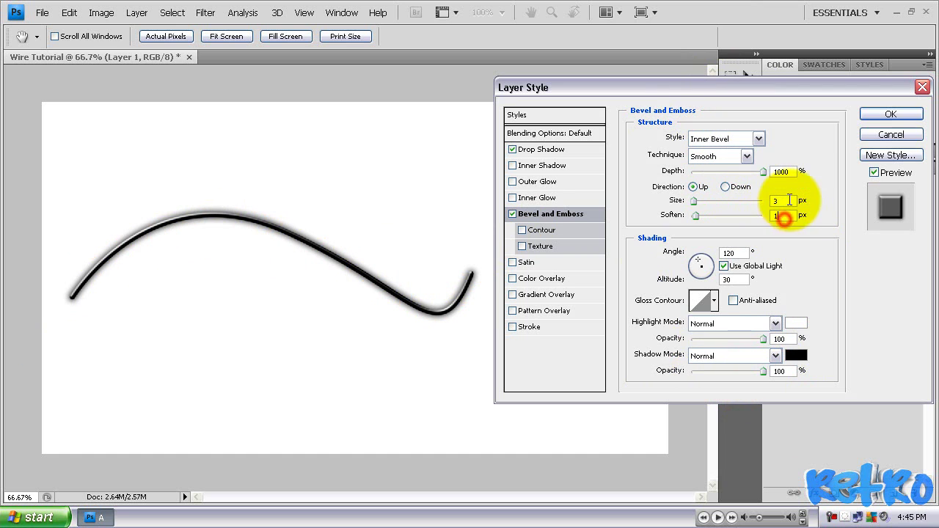
left_click(788, 200)
type("2")
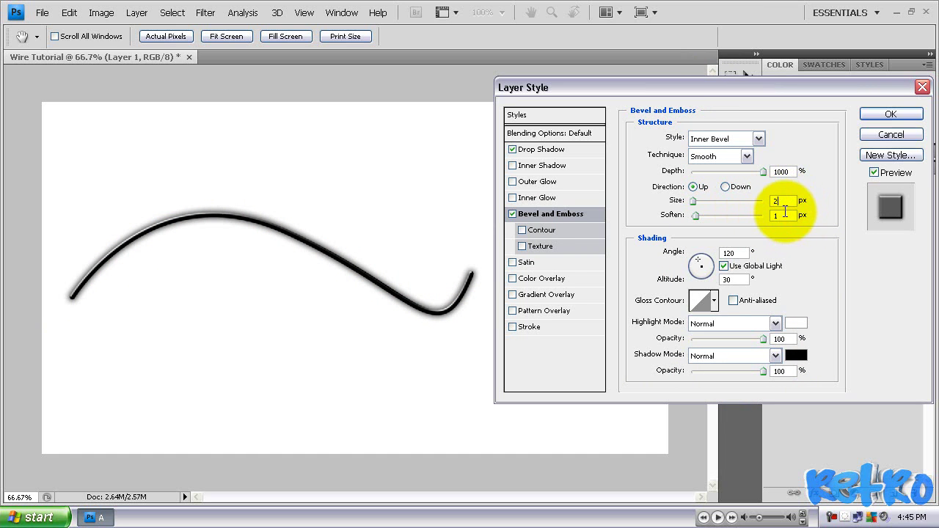
Add a Pattern Overlay to the wire using the Metal Hex Mesh pattern
left_click(528, 311)
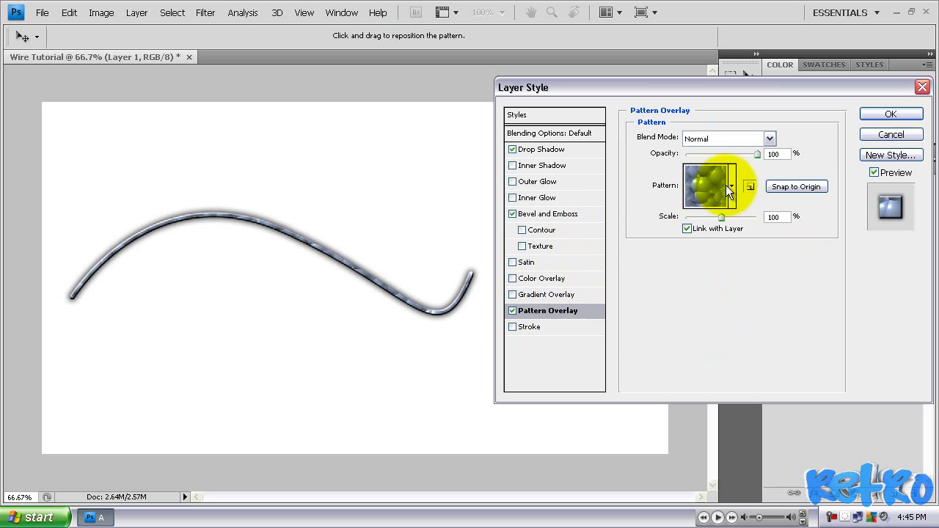
left_click(731, 186)
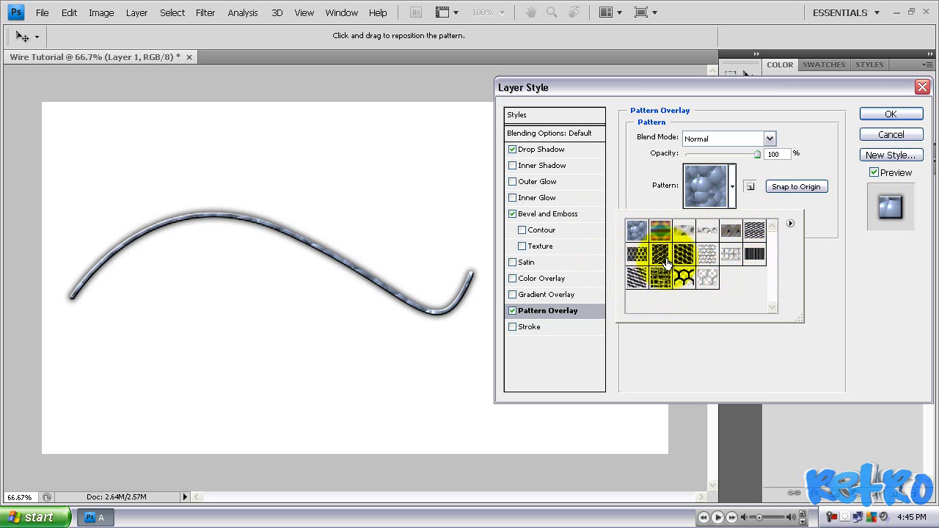
left_click(701, 279)
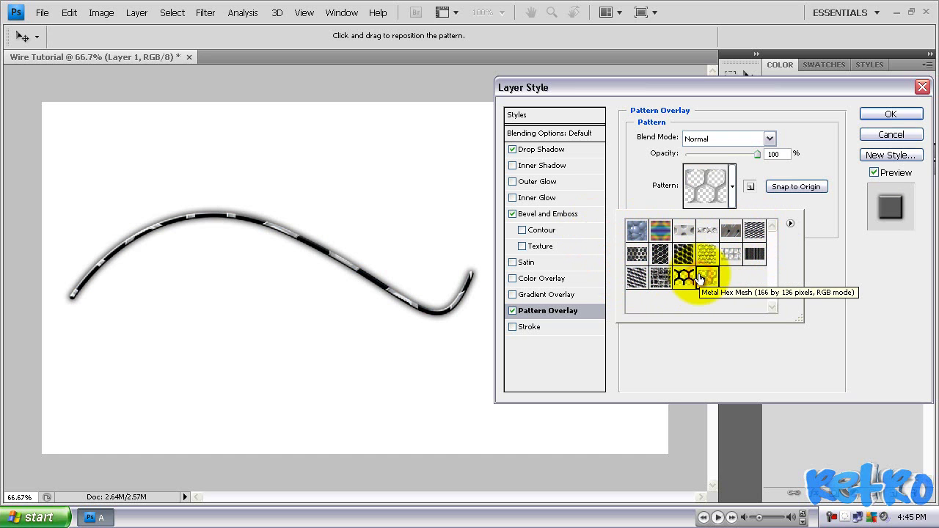
double_click(700, 276)
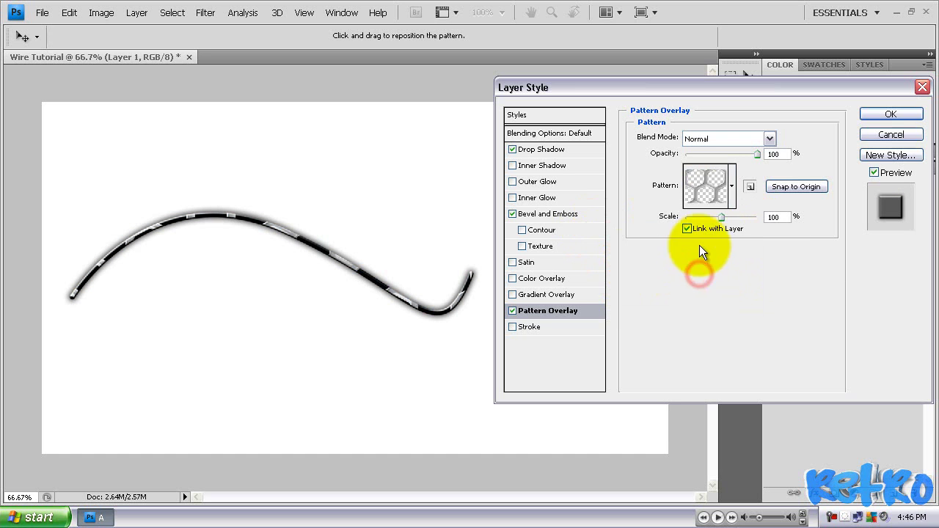
left_click_drag(720, 218, 688, 215)
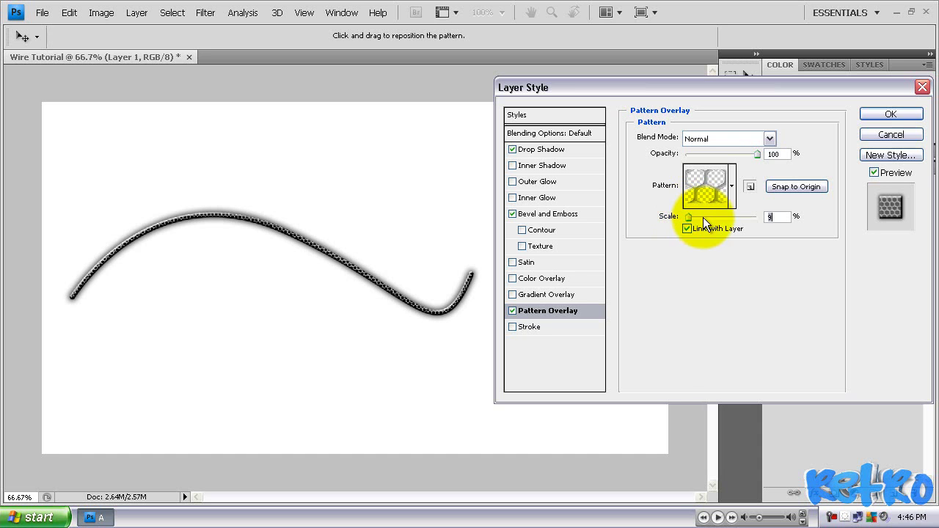
Reduce the hex-mesh pattern scale, entering 3 and then settling on 9%
left_click(731, 185)
left_click(731, 185)
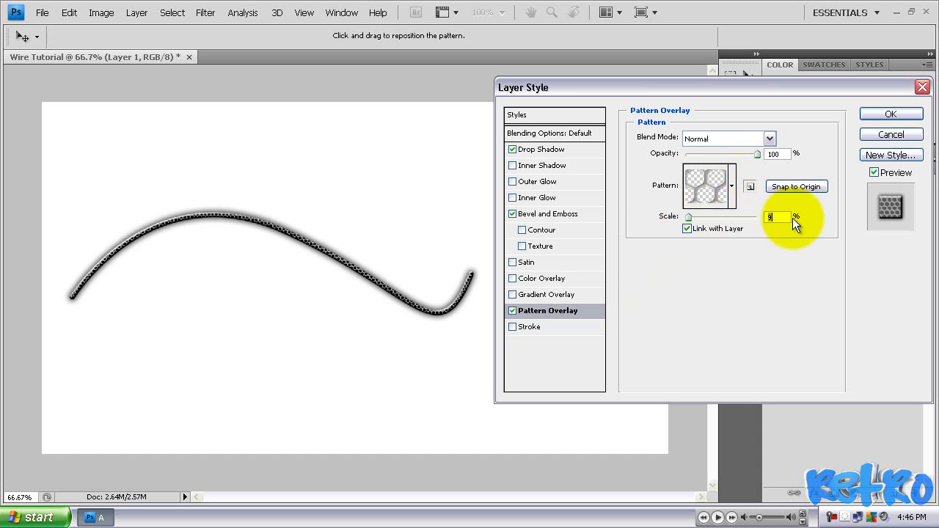
left_click_drag(782, 216, 741, 217)
type("10")
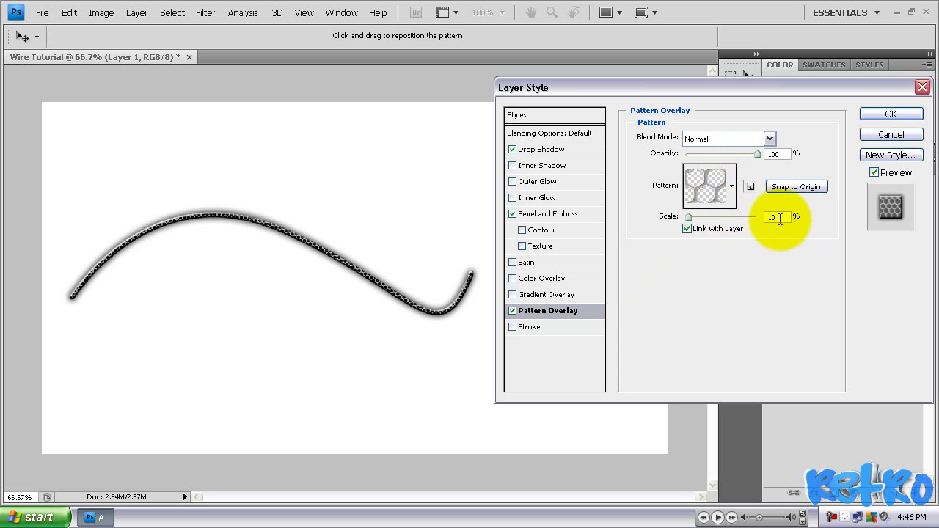
left_click_drag(780, 217, 704, 228)
type("3")
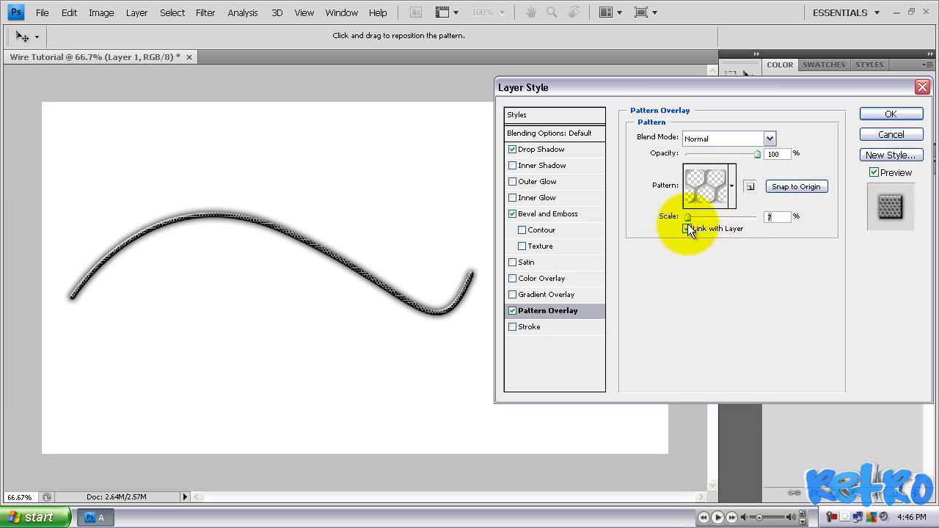
left_click(689, 217)
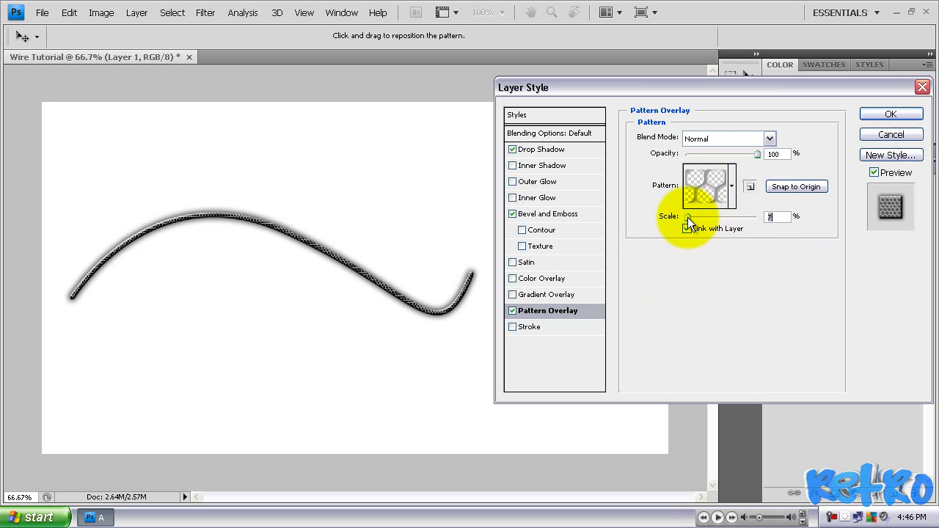
left_click_drag(687, 217, 688, 215)
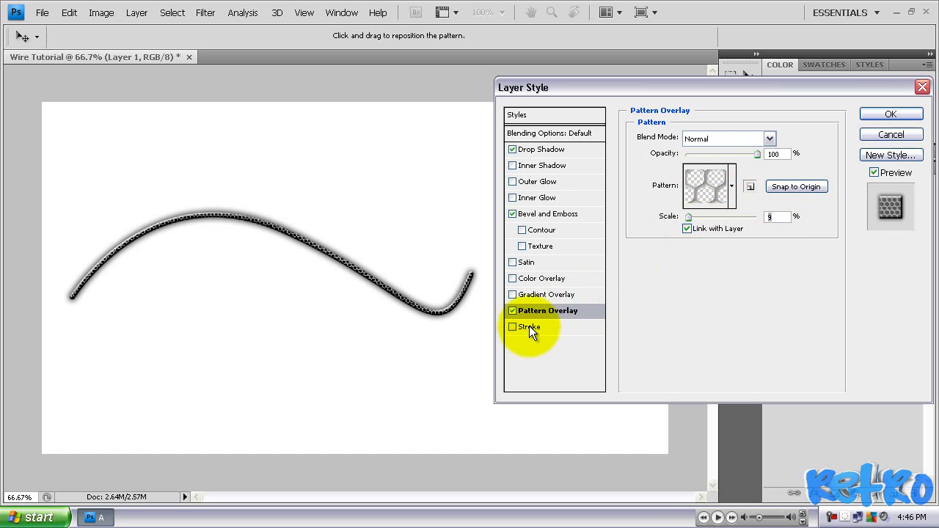
Add a dark blue 002a77 Color Overlay at 50% opacity, apply the style, and shift the wire right
left_click(541, 279)
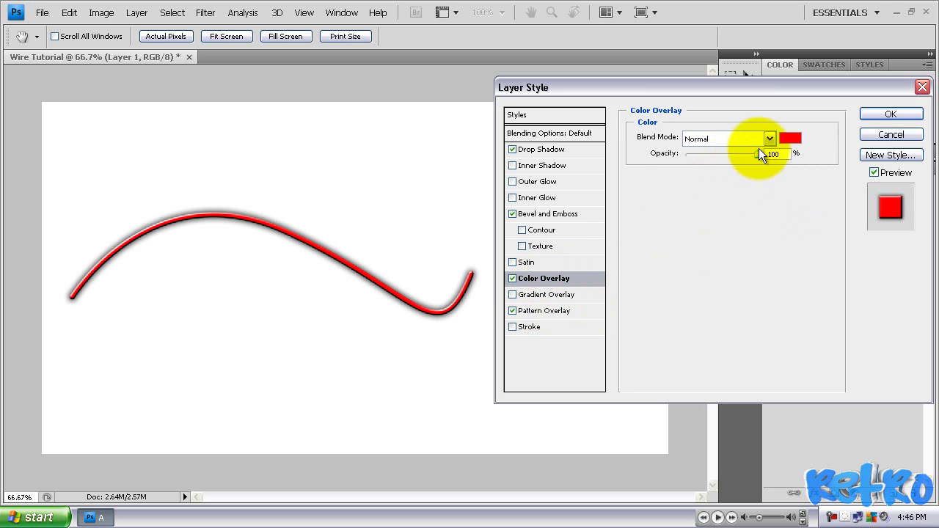
left_click_drag(759, 152, 722, 152)
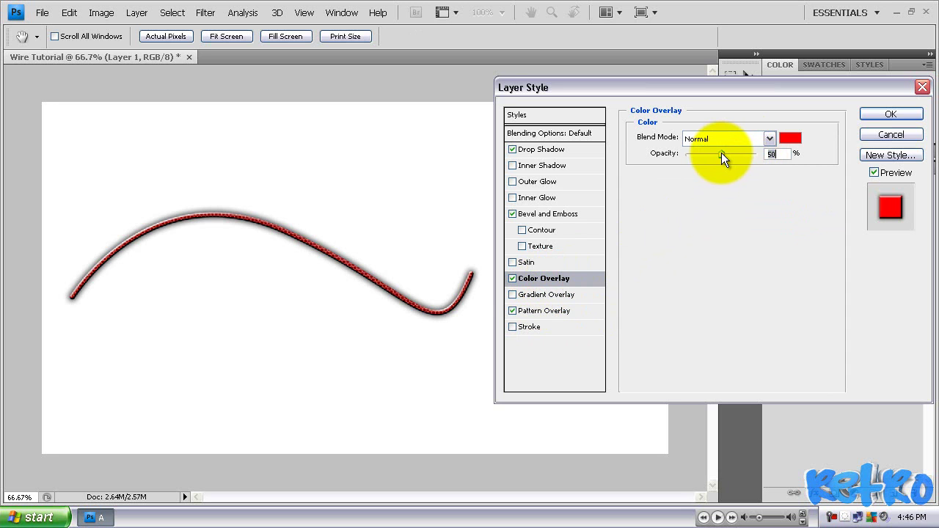
left_click(780, 137)
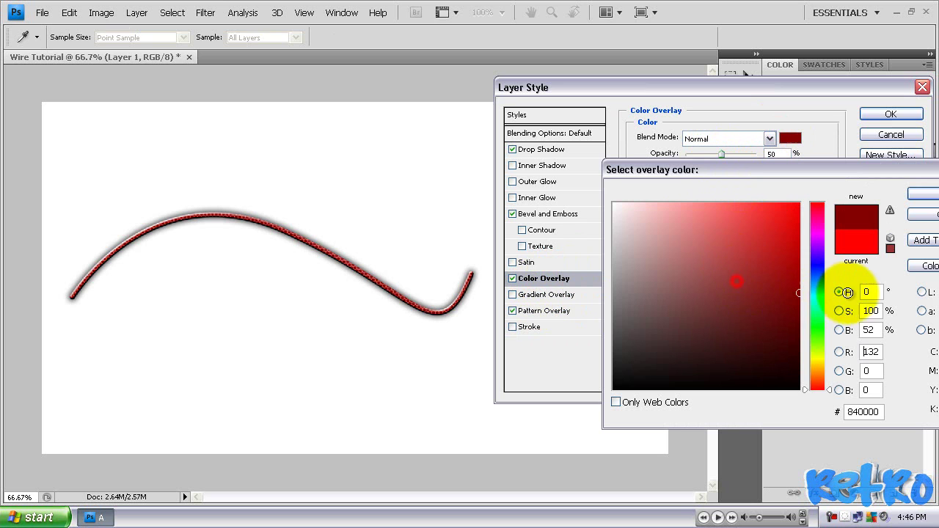
left_click_drag(730, 266, 849, 294)
left_click_drag(813, 266, 772, 276)
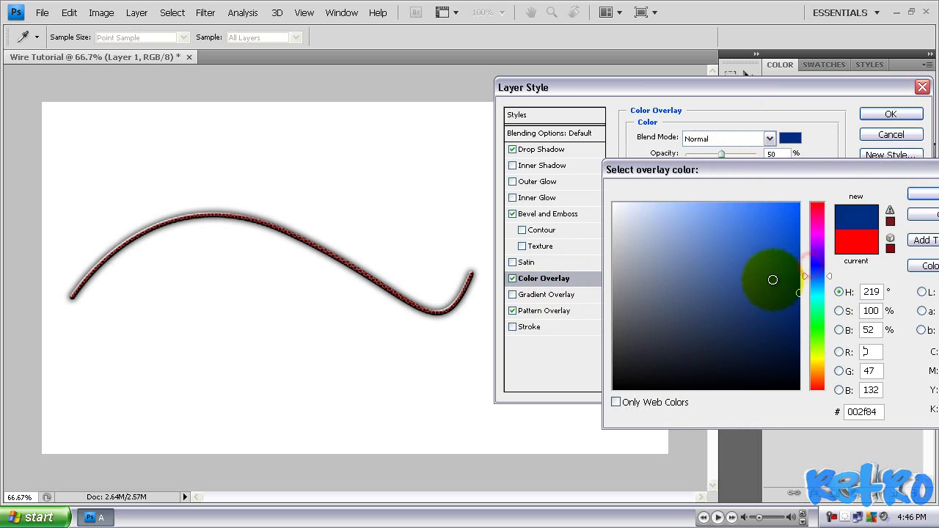
left_click(922, 195)
left_click(891, 113)
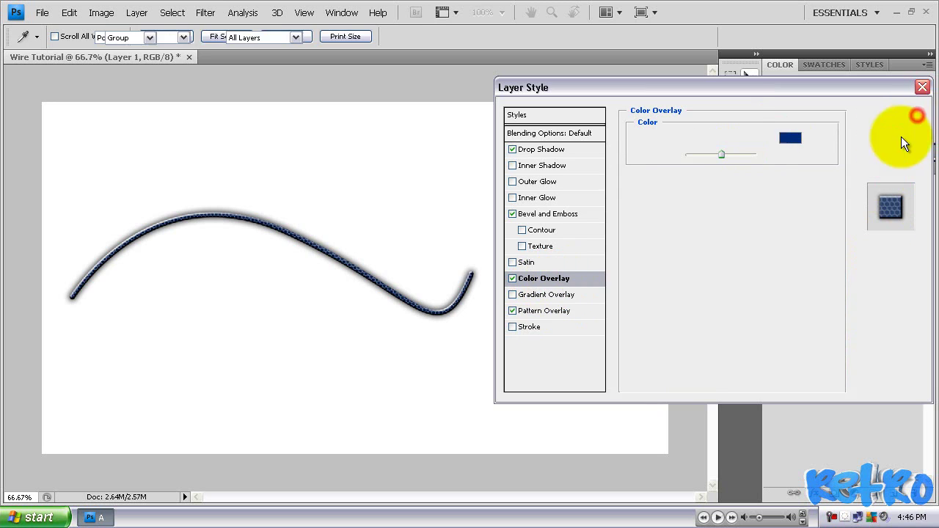
left_click_drag(479, 304, 483, 286)
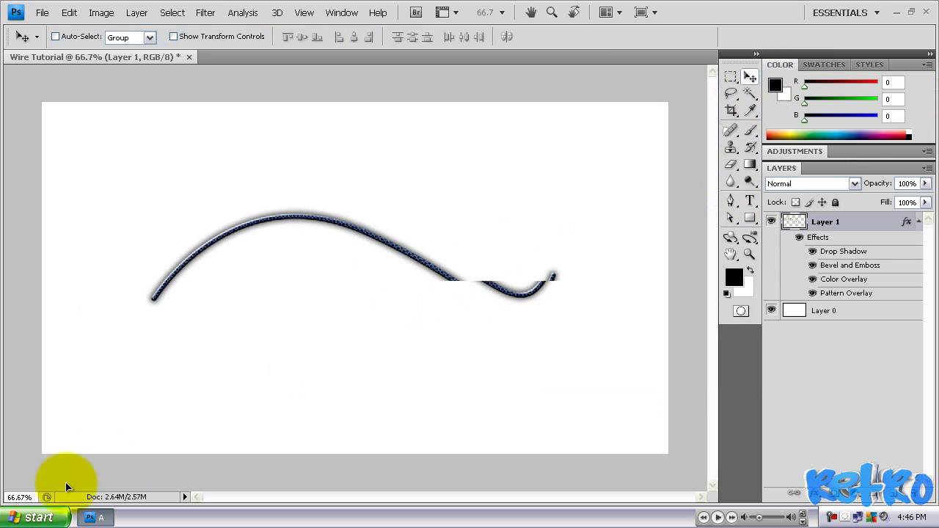
Set the document zoom to 100%
left_click_drag(35, 498, 3, 503)
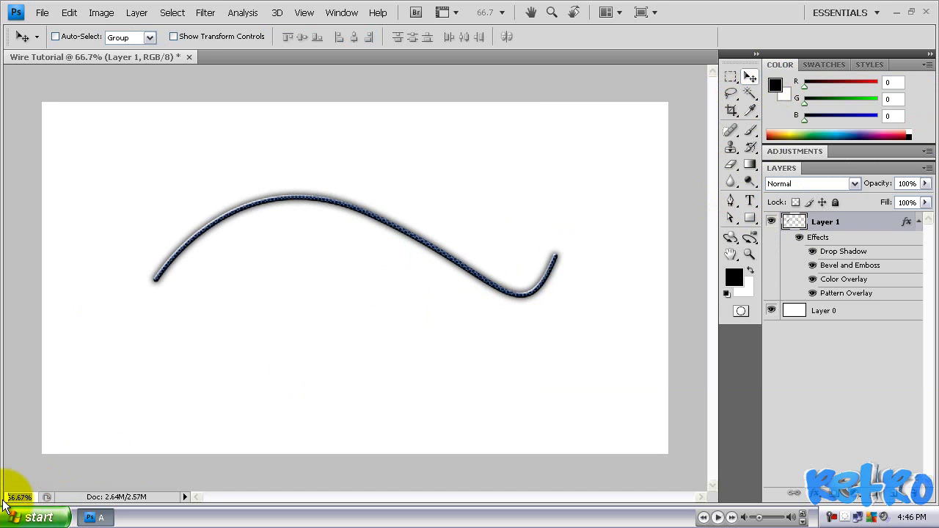
type("100")
key("Return")
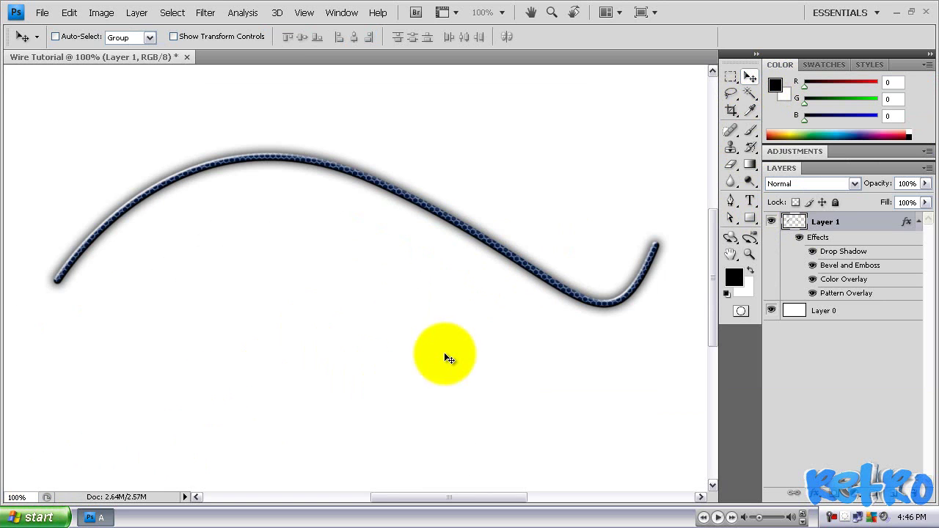
scroll(469, 365, "up", 2)
Drag the blue mesh wire so it runs from near the left edge across the canvas
mouse_move(491, 287)
left_mouse_down()
mouse_move(440, 272)
mouse_move(447, 247)
mouse_move(500, 268)
mouse_move(486, 272)
left_mouse_up()
left_click_drag(466, 497, 466, 391)
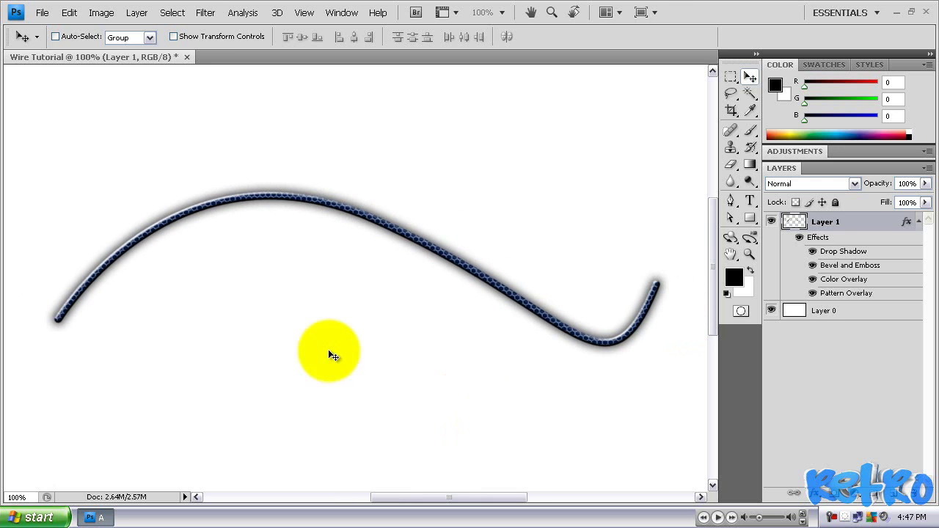
left_click(249, 201)
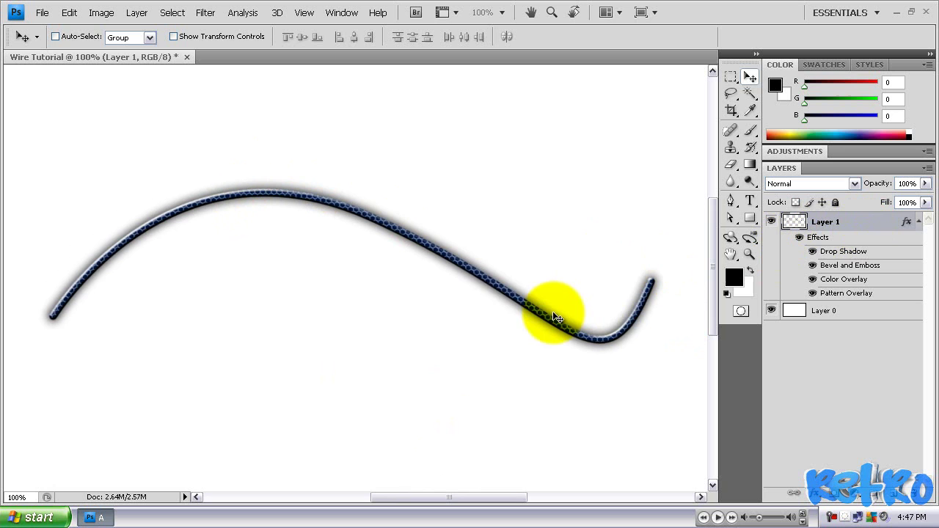
left_click(487, 281)
mouse_move(496, 257)
left_mouse_down()
mouse_move(470, 300)
mouse_move(478, 278)
mouse_move(524, 375)
left_mouse_up()
left_click_drag(444, 499, 453, 444)
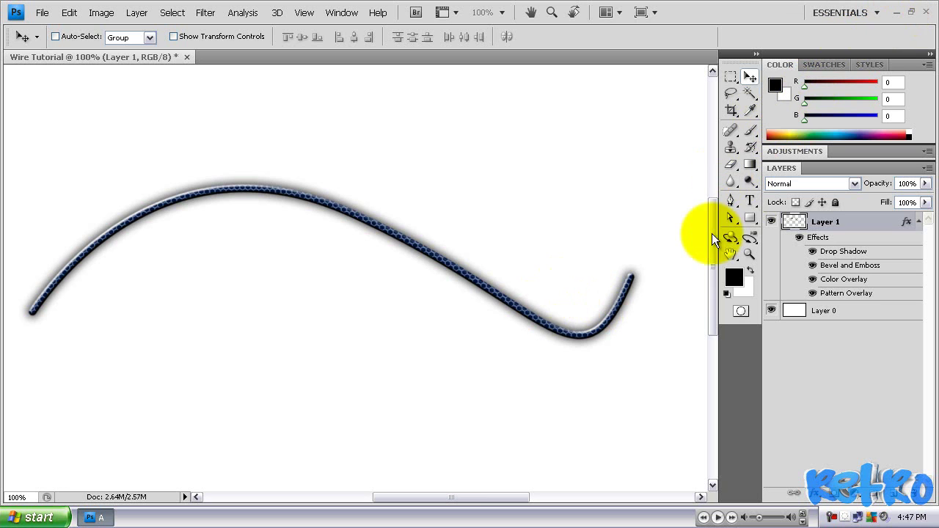
Minimize Photoshop and scroll through the YouTube channel's uploaded tutorials in Chrome
left_click(926, 12)
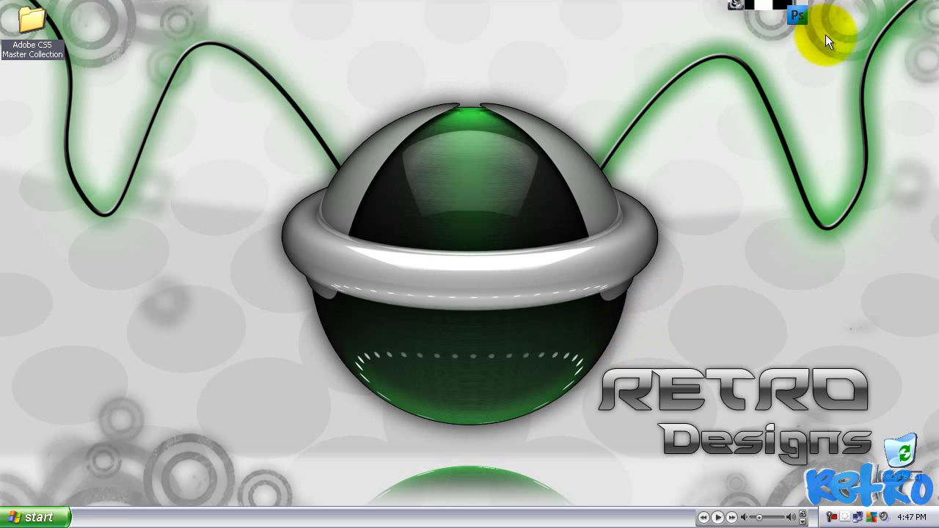
left_click(760, 38)
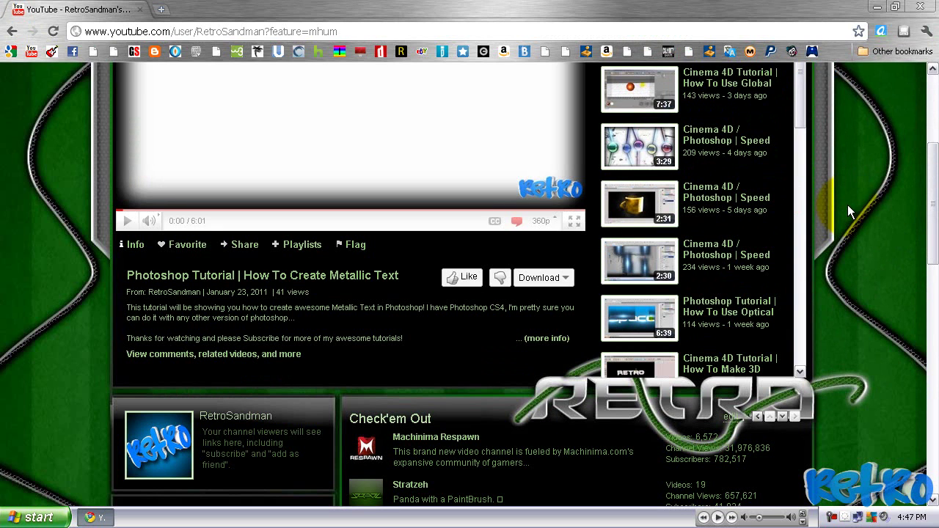
scroll(849, 205, "up", 3)
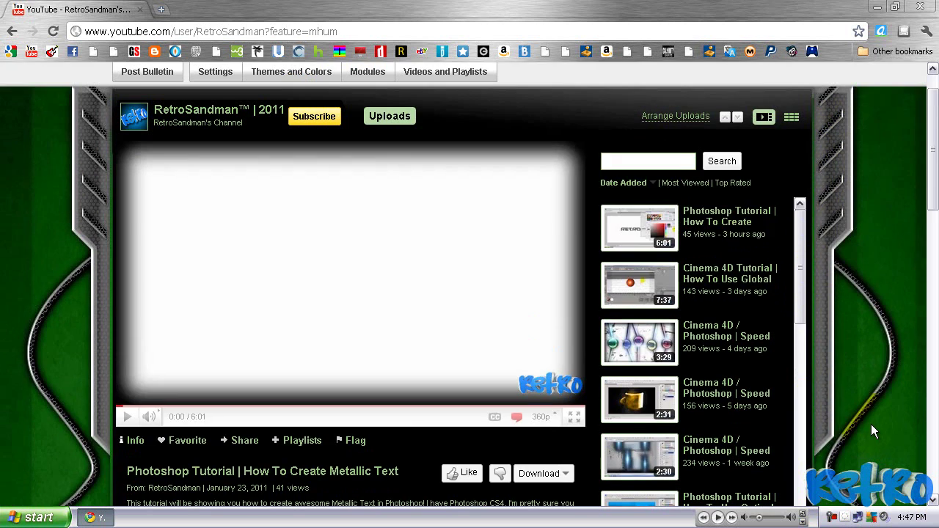
scroll(871, 424, "up", 1)
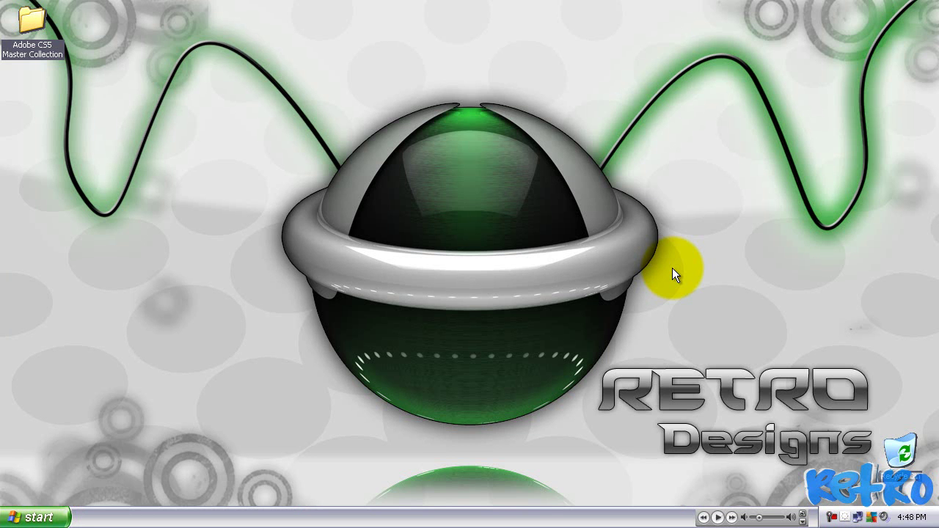
left_click_drag(705, 97, 749, 87)
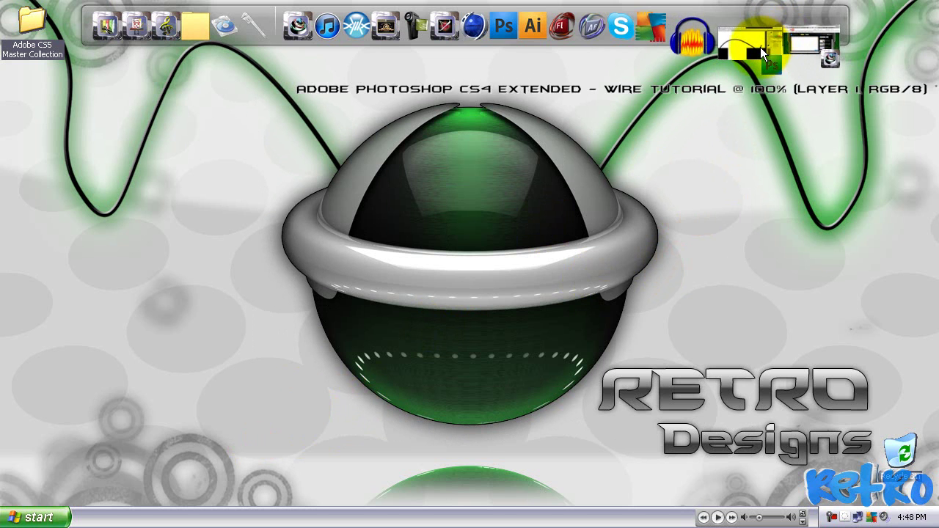
Restore Photoshop, move the blue mesh wire slightly right, and minimize it again
left_click(761, 47)
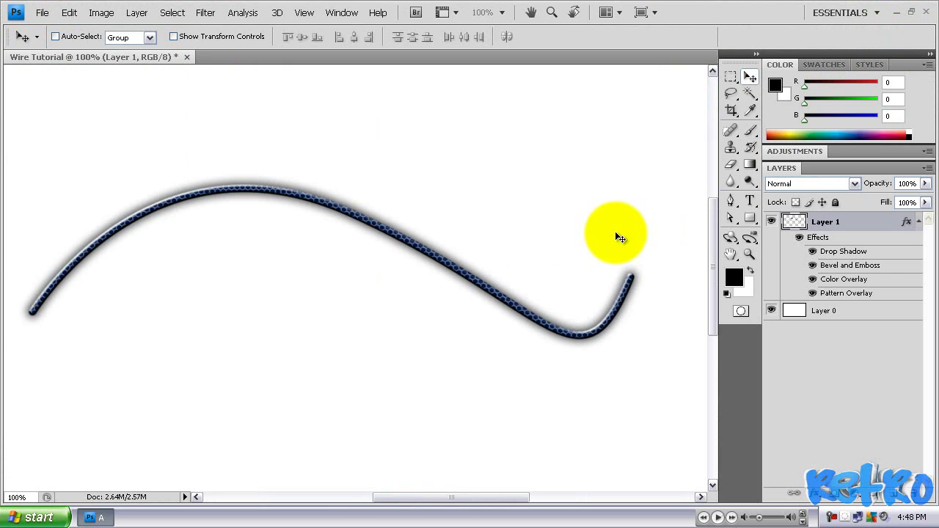
left_click_drag(523, 270, 533, 296)
left_click(897, 15)
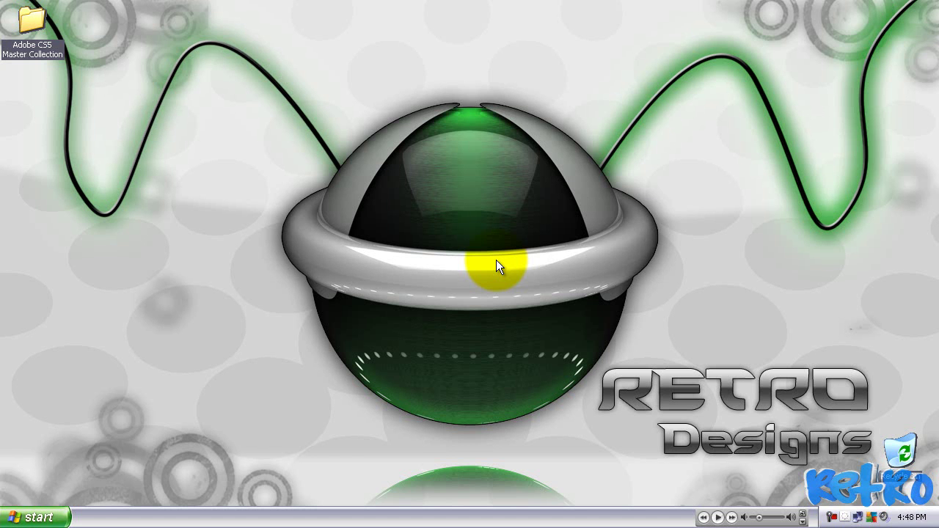
left_click(497, 259)
left_click(659, 105)
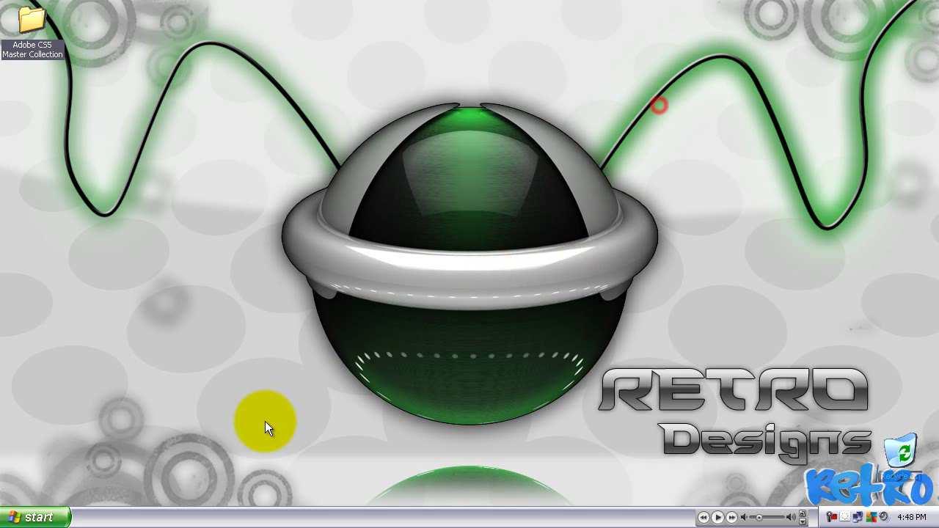